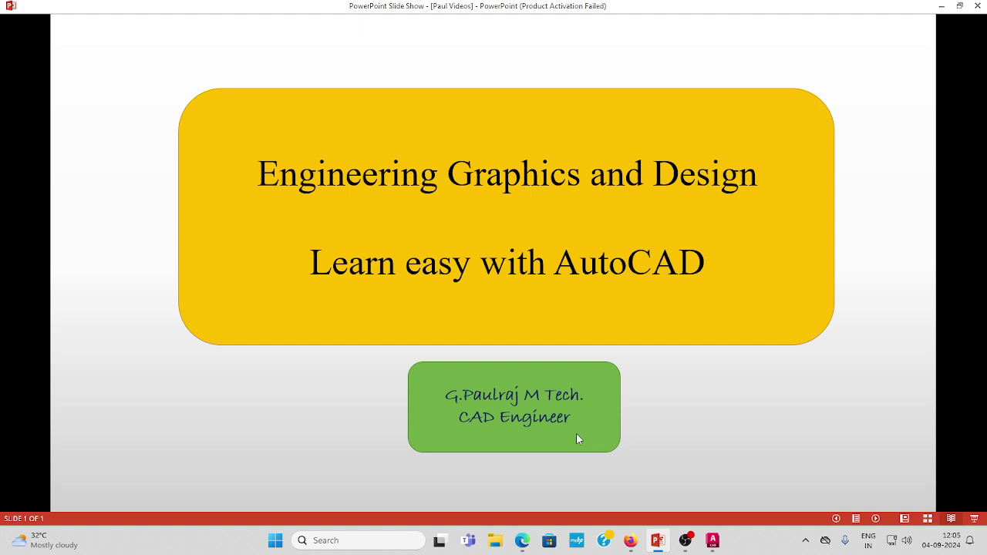
- Switch from the PowerPoint title slide to the AutoCAD WEEK-2 parabola exercise drawing
click(711, 542)
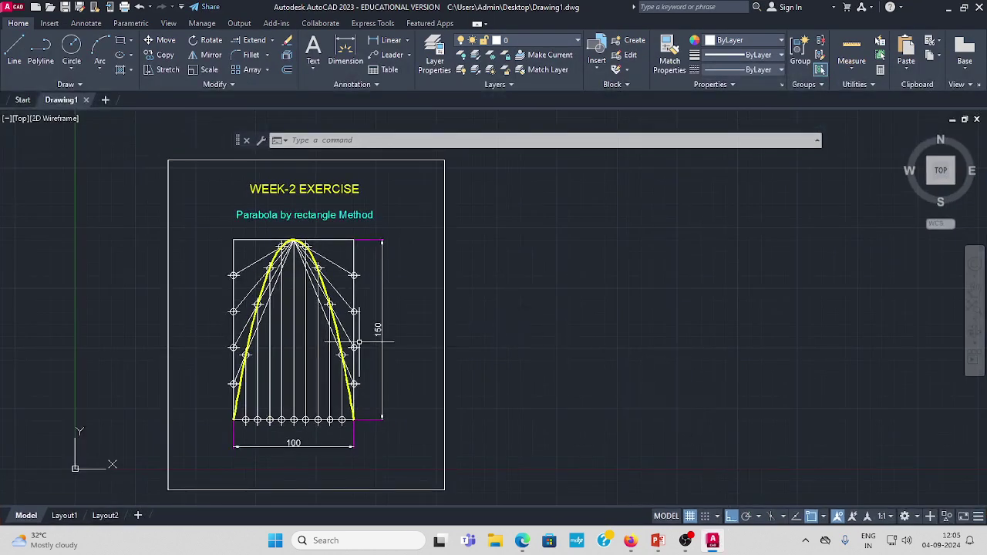
middle_drag(363, 343, 387, 343)
scroll(409, 326, up, 2)
scroll(408, 327, down, 2)
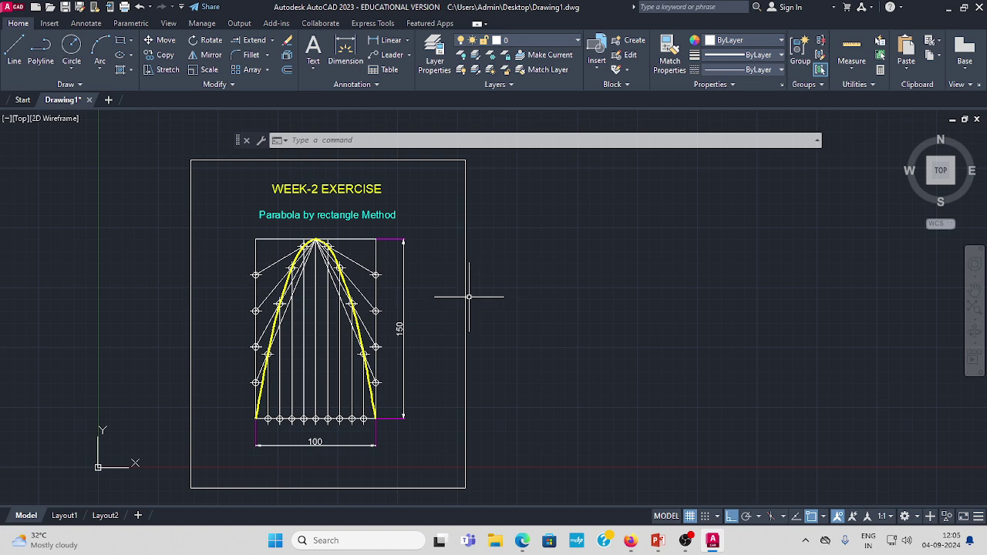
middle_drag(464, 296, 420, 292)
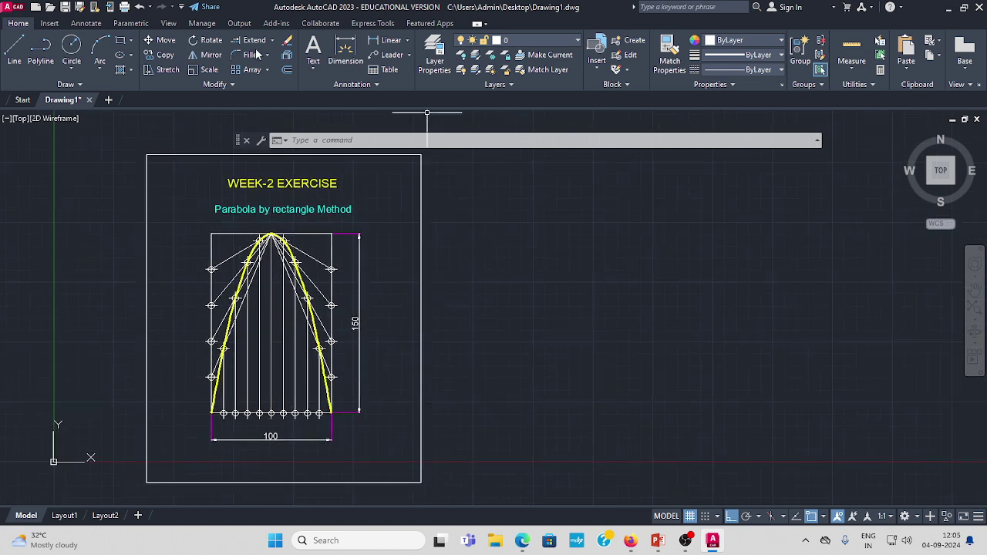
- Draw a closed 100 × 150 rectangle from four lines beside the example drawing
click(16, 48)
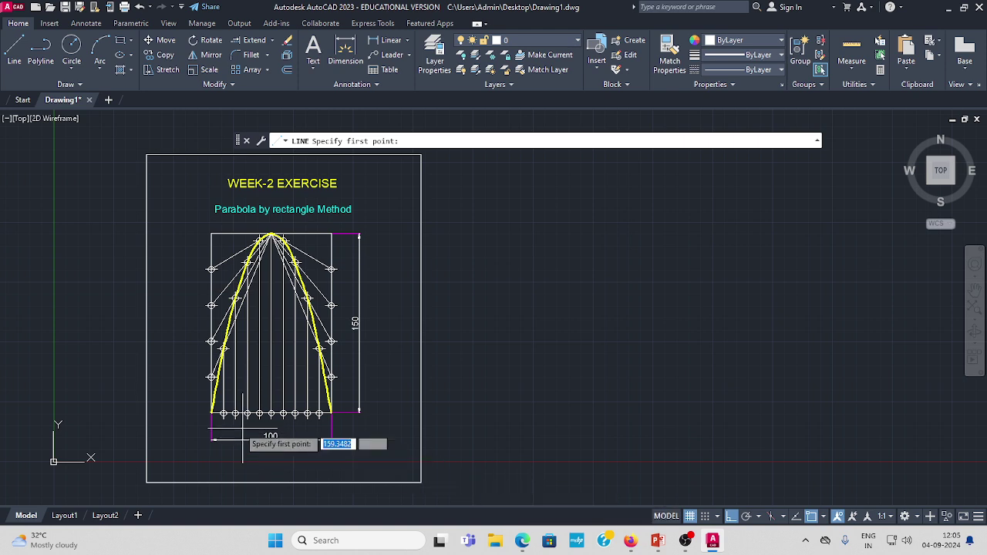
click(583, 414)
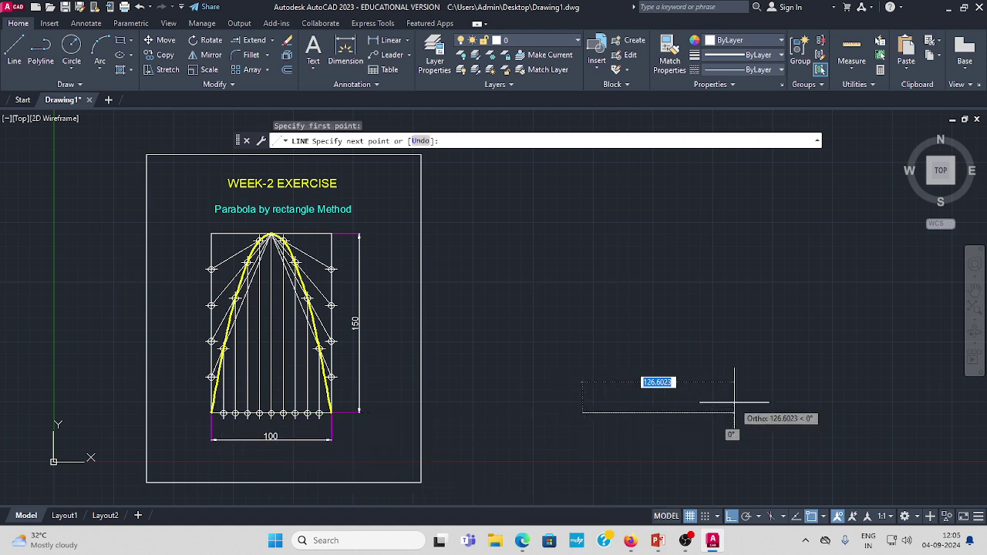
text(1)
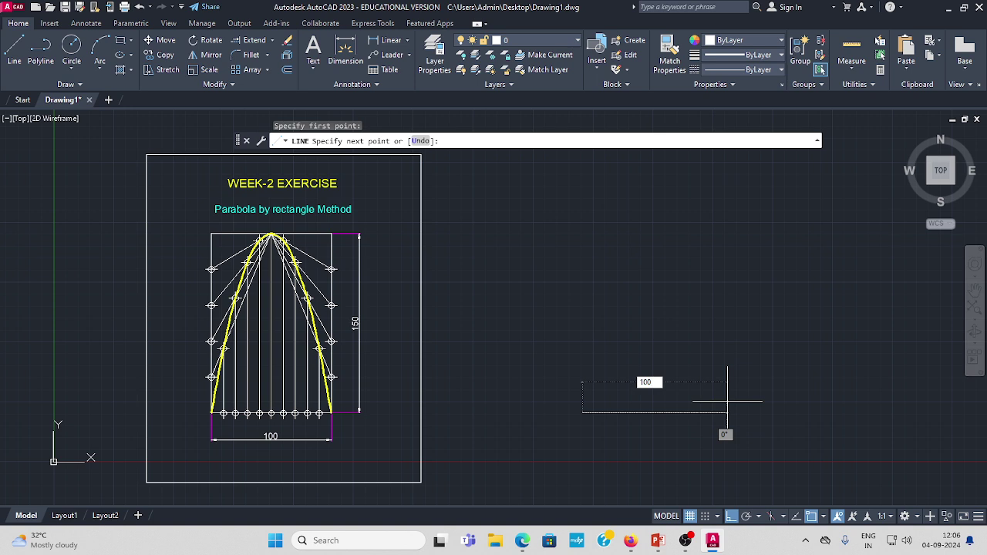
text(00)
key(Return)
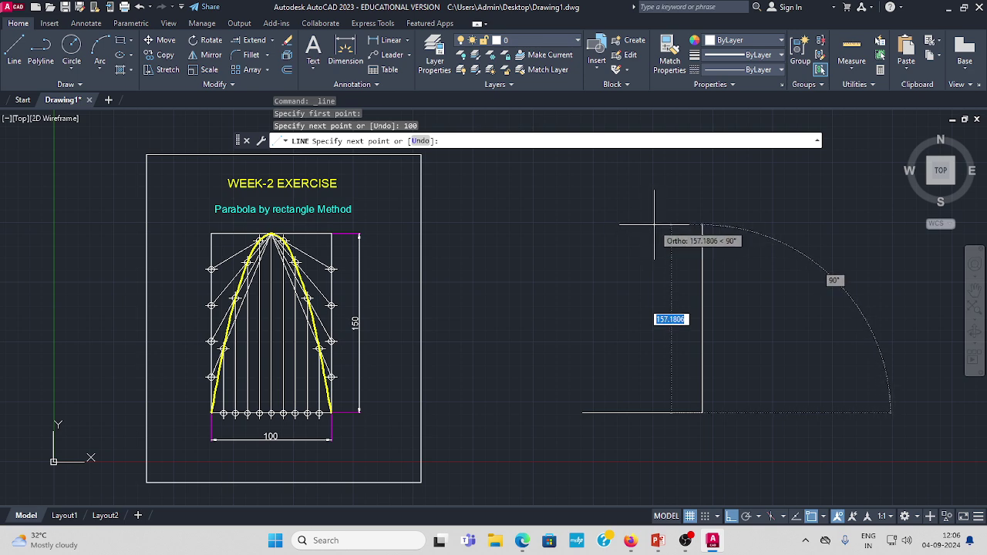
text(1)
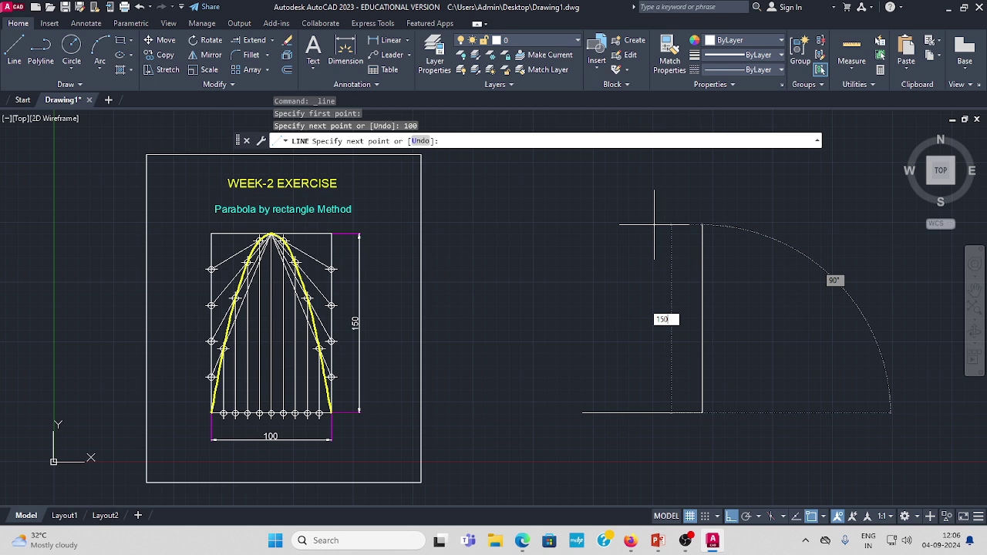
text(50)
key(Return)
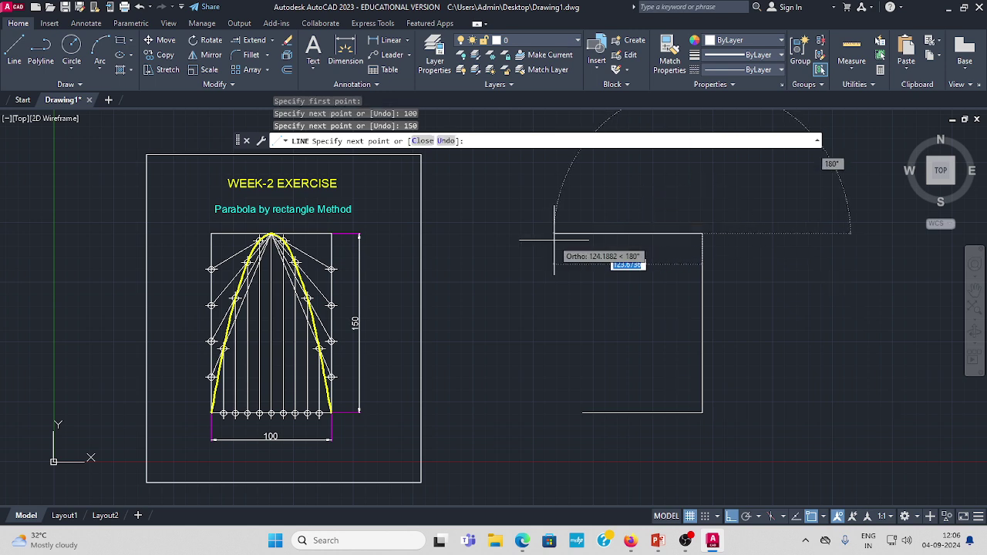
text(100)
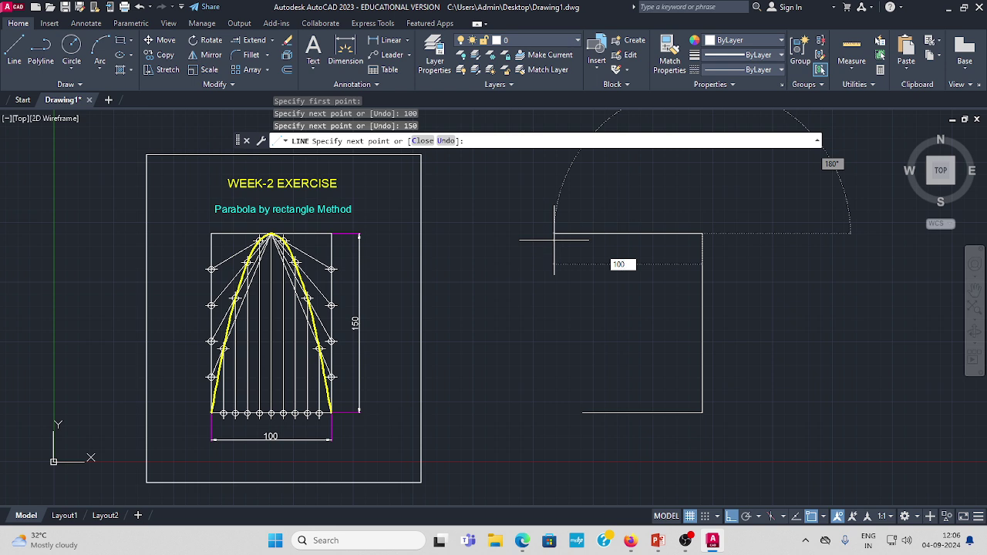
key(Return)
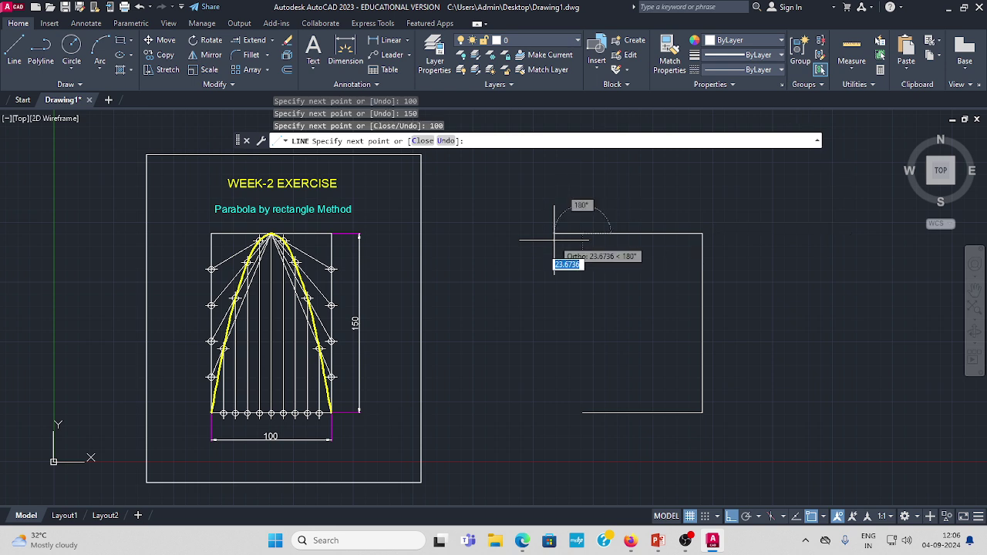
click(583, 412)
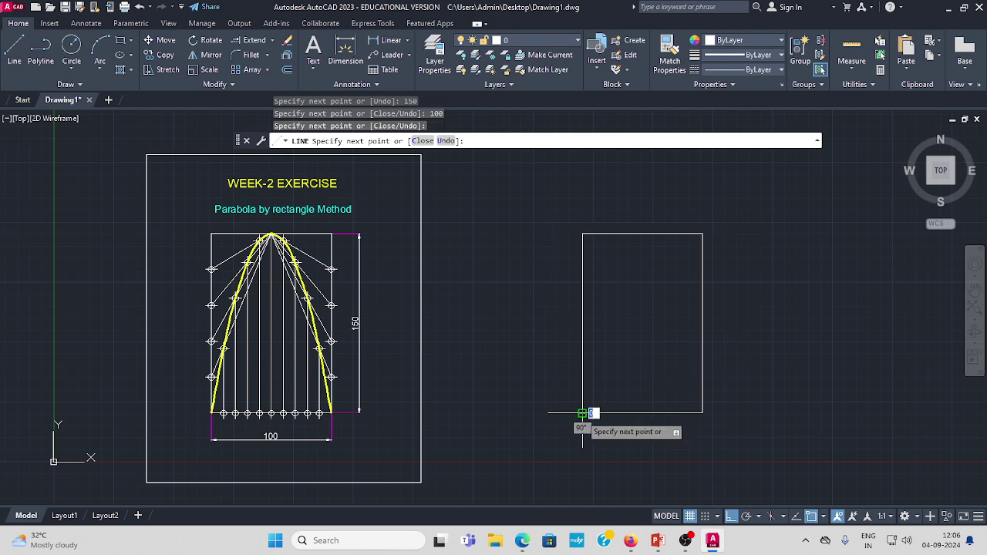
key(Return)
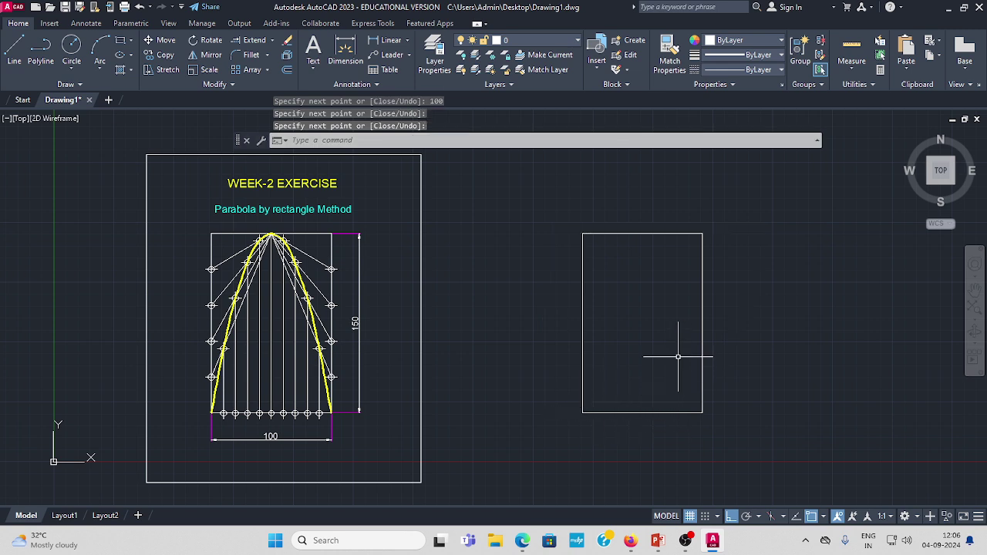
- Set the point style to the circled-cross marker at size 5 in absolute units
middle_drag(635, 344, 589, 332)
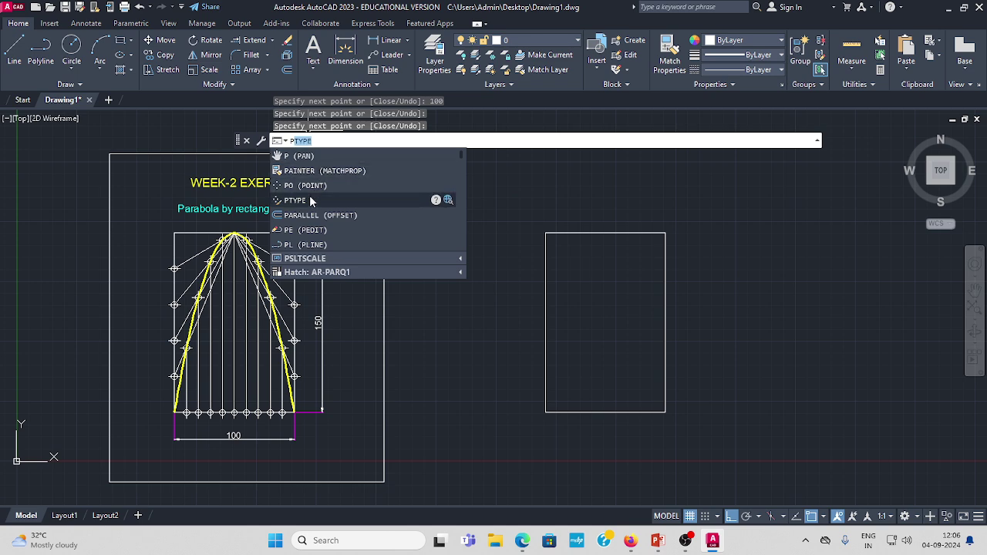
click(297, 199)
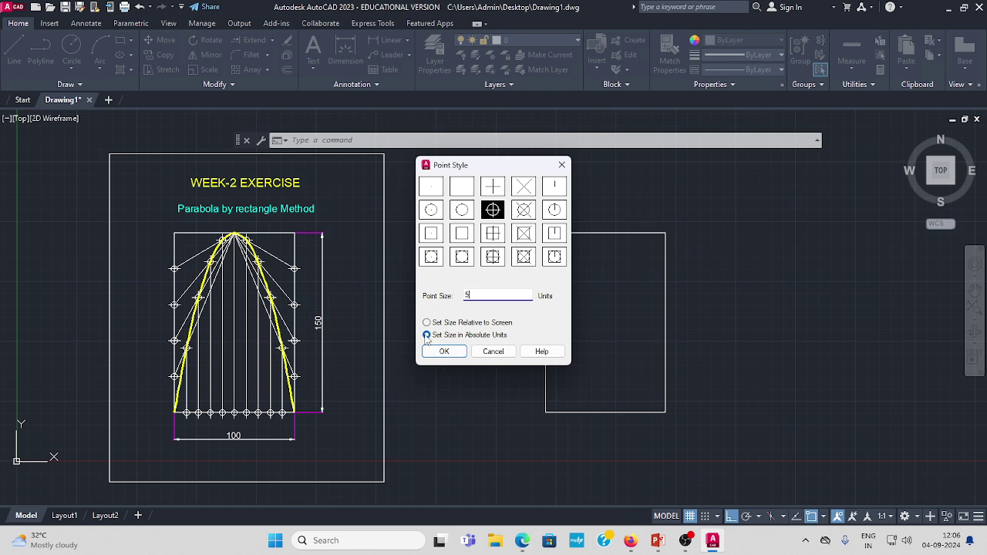
click(444, 352)
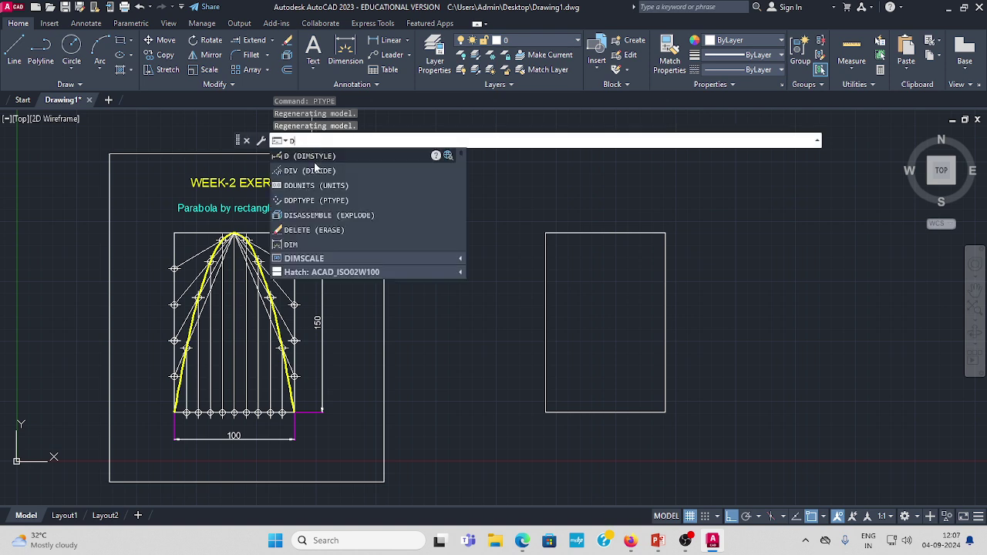
- Divide the new rectangle's bottom edge into 10 equal parts and its left edge into 5
click(316, 170)
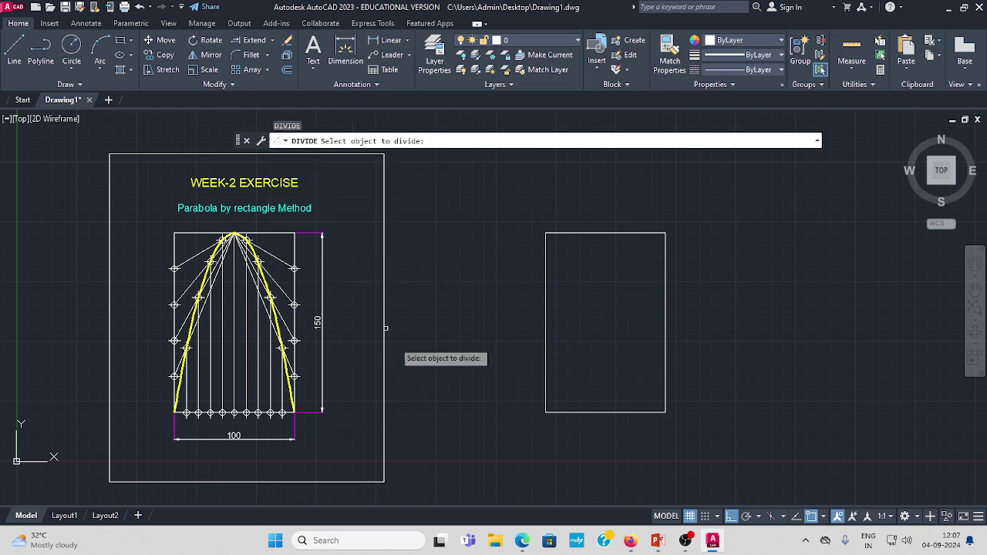
click(582, 412)
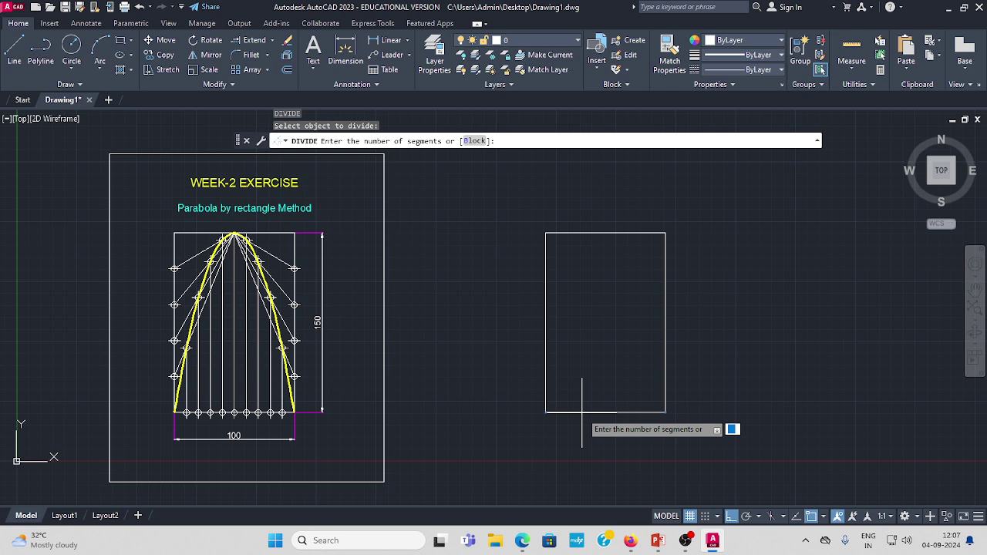
key(Return)
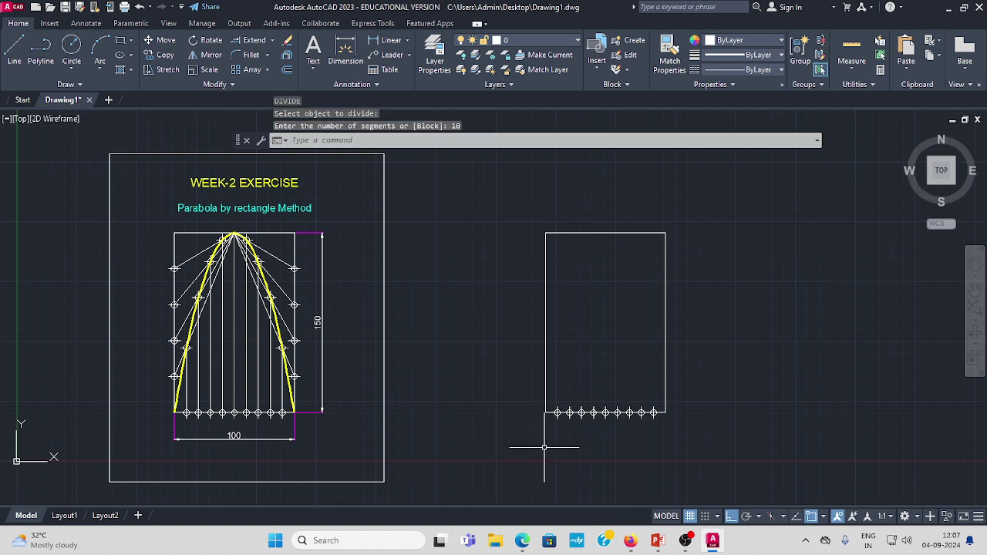
key(Return)
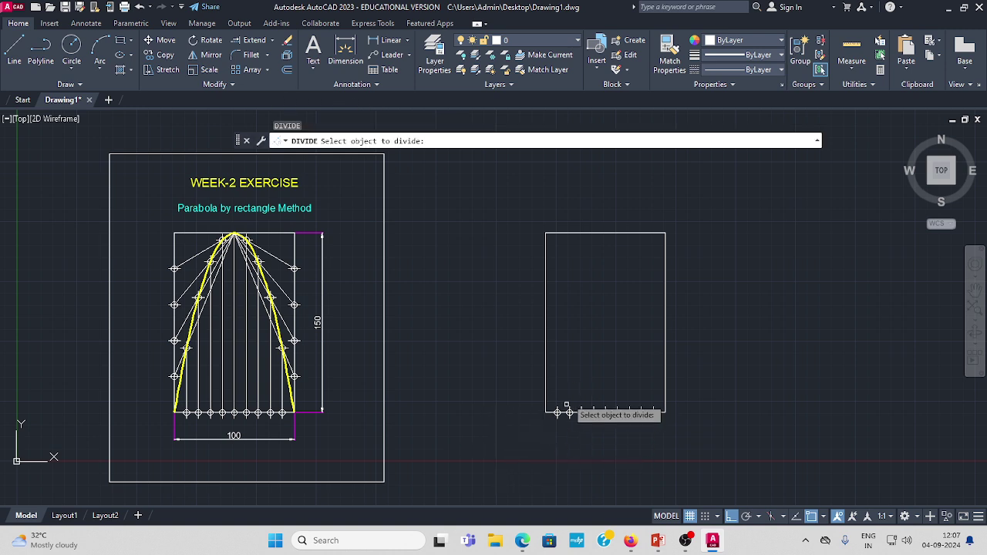
click(544, 342)
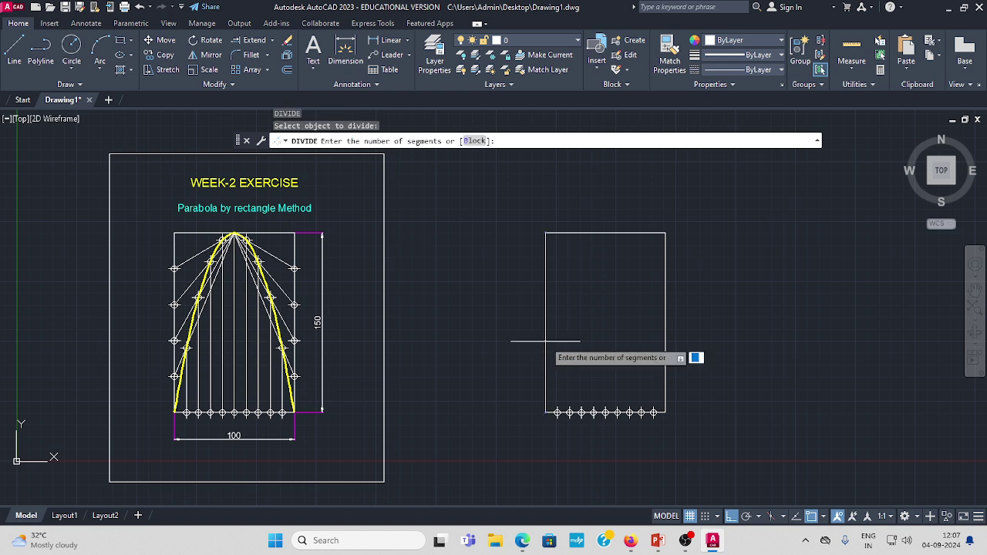
key(Return)
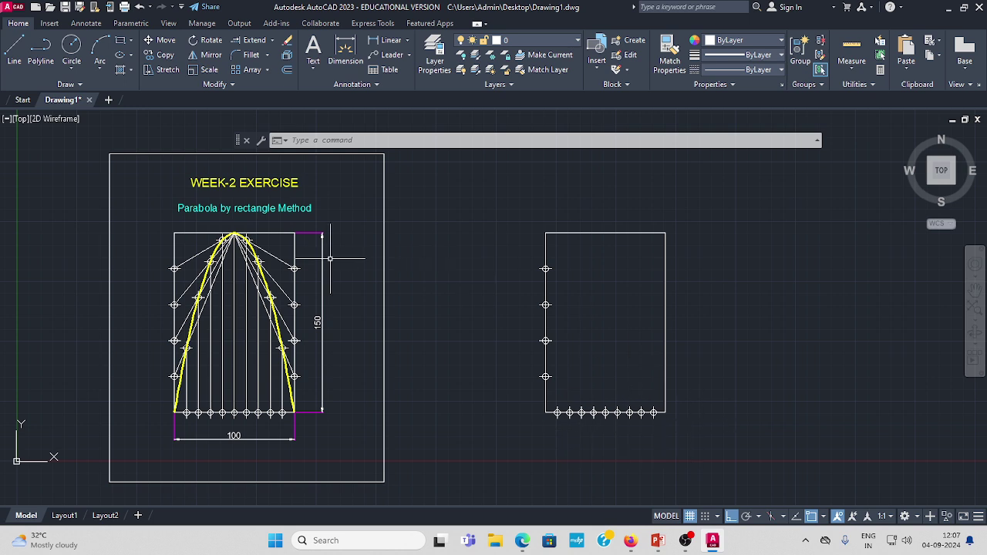
- Draw the vertical centre line from the top edge down to the bottom midpoint
click(9, 52)
click(605, 233)
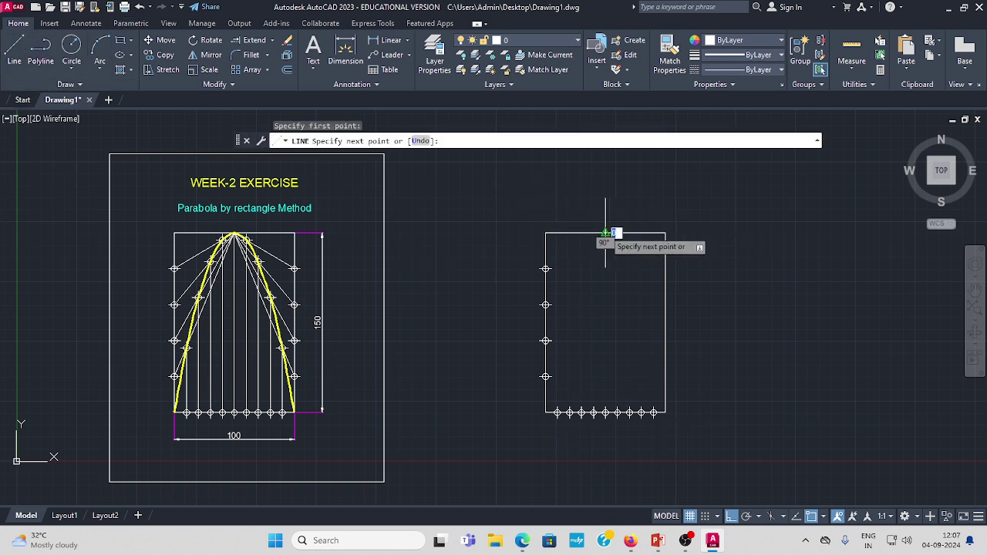
click(605, 413)
key(Return)
middle_drag(671, 389, 611, 410)
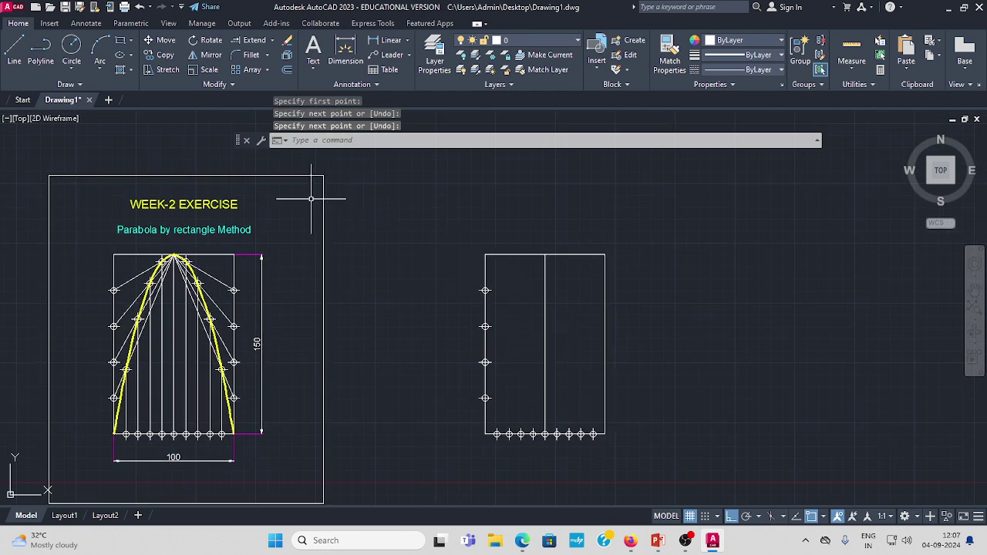
- Draw four rays from the top midpoint to each left-edge division point
click(13, 51)
click(545, 254)
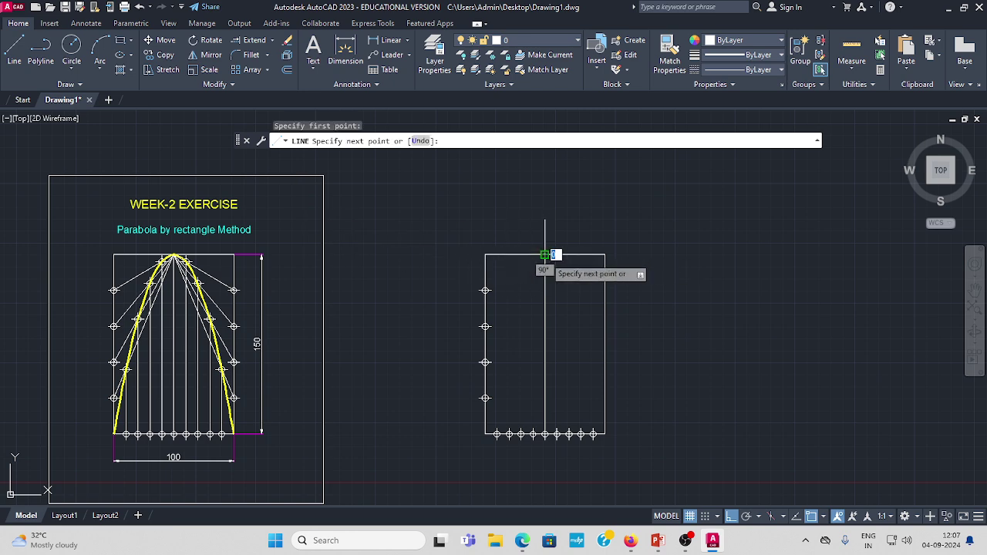
click(485, 290)
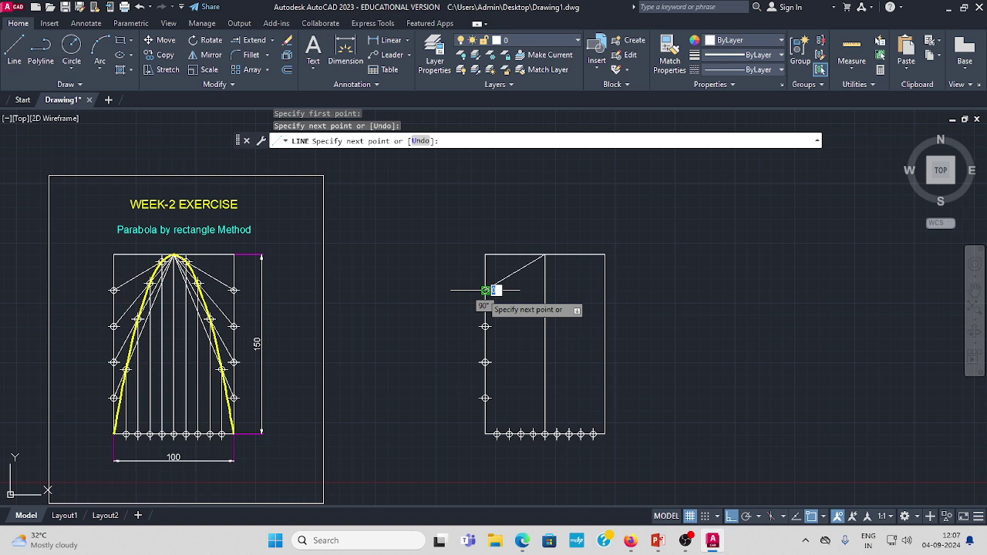
key(Return)
key(Return)
click(545, 255)
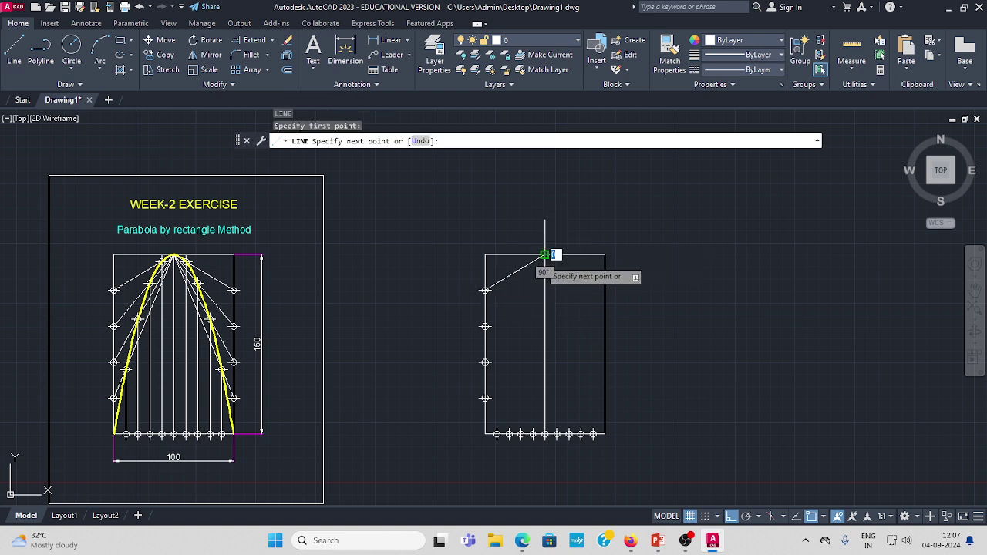
click(486, 326)
key(Return)
key(Return)
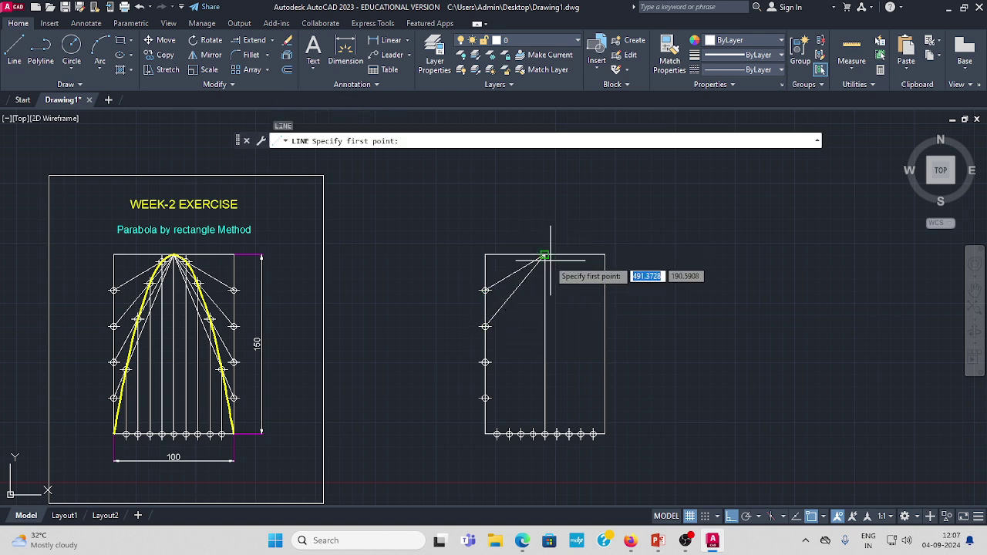
click(546, 255)
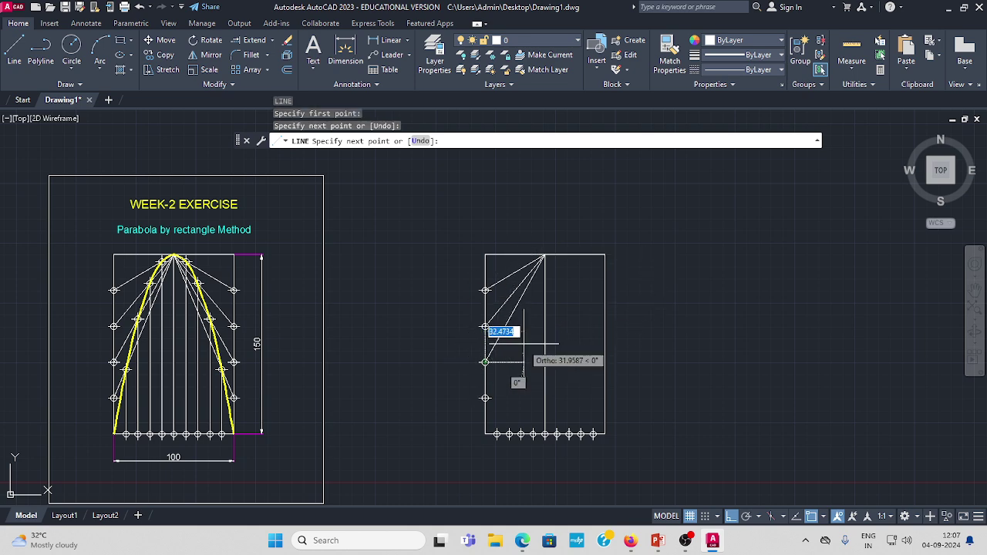
click(485, 361)
key(Return)
key(Return)
click(545, 255)
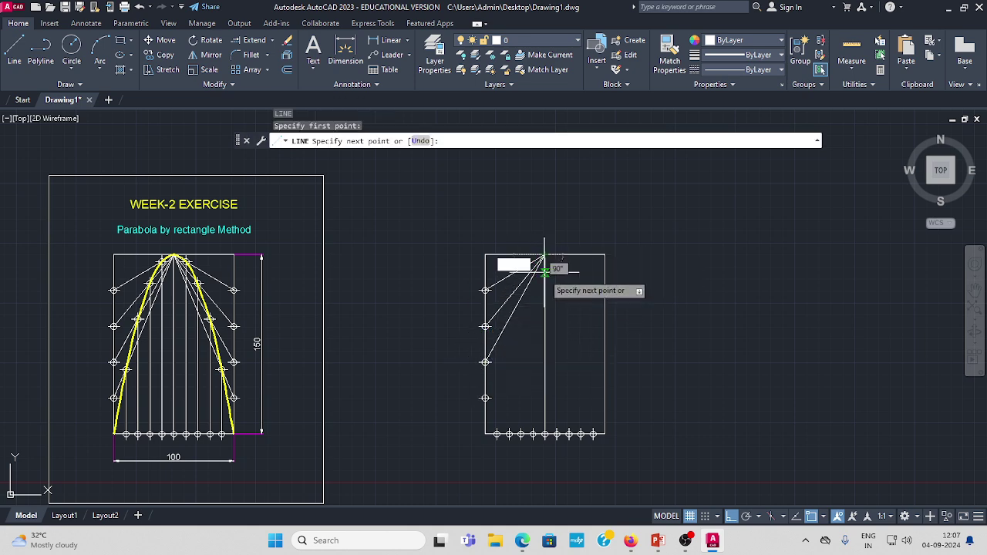
click(485, 398)
key(Return)
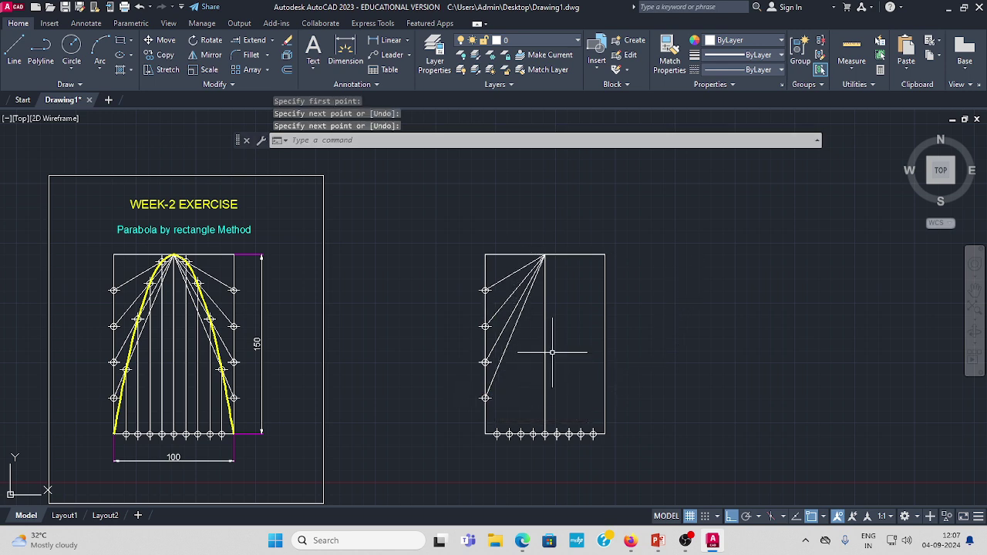
key(Escape)
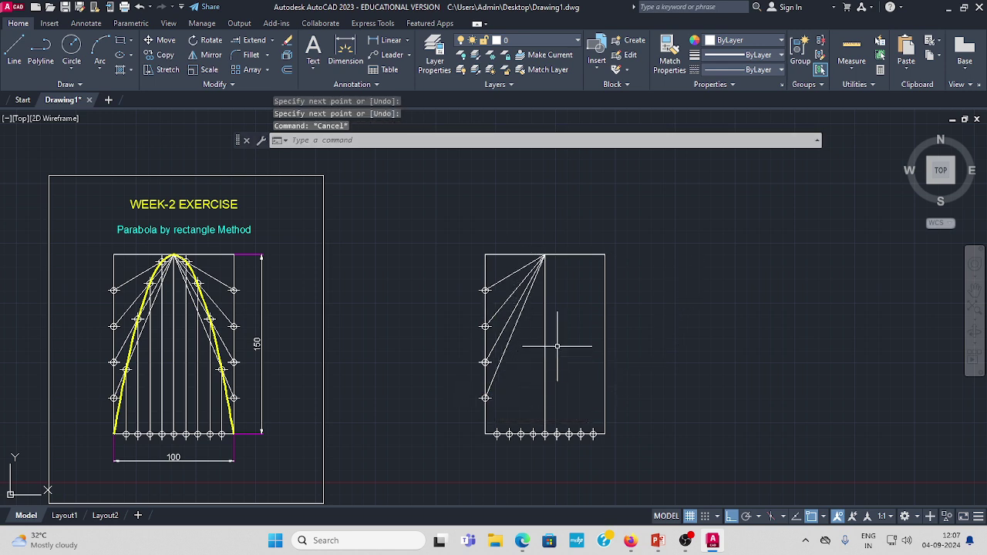
- Draw a vertical line from the first bottom division point up to the top edge
click(13, 50)
scroll(496, 436, up, 4)
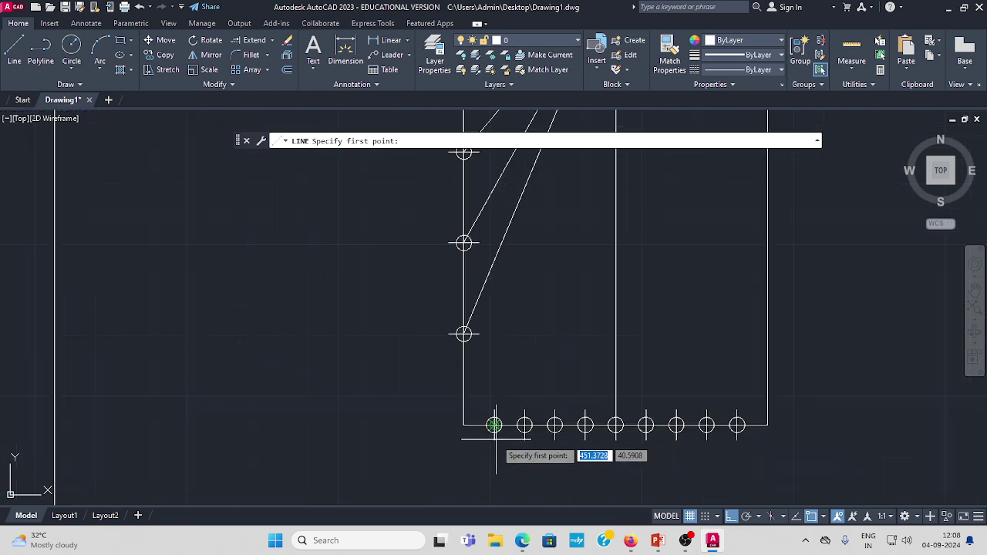
click(495, 425)
middle_drag(501, 225, 458, 337)
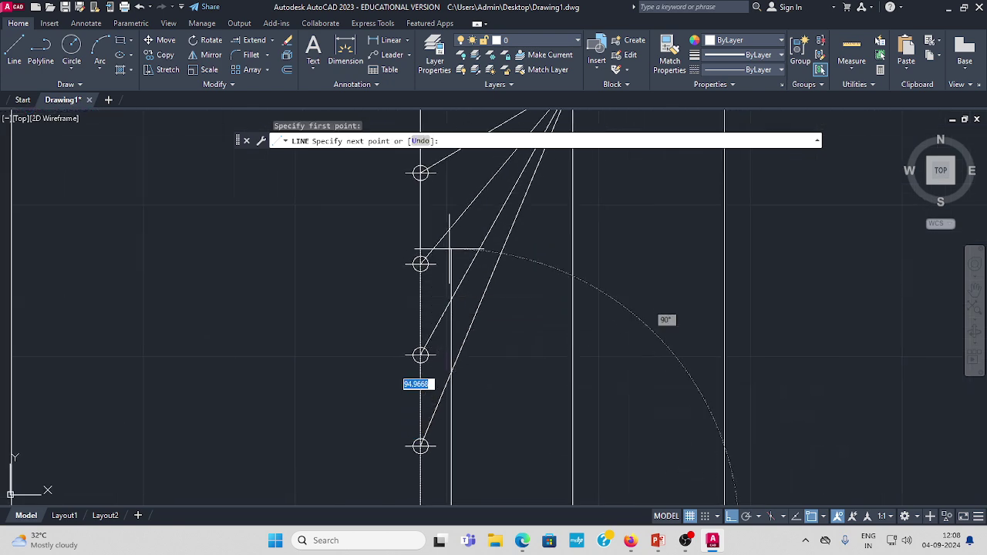
scroll(449, 250, down, 2)
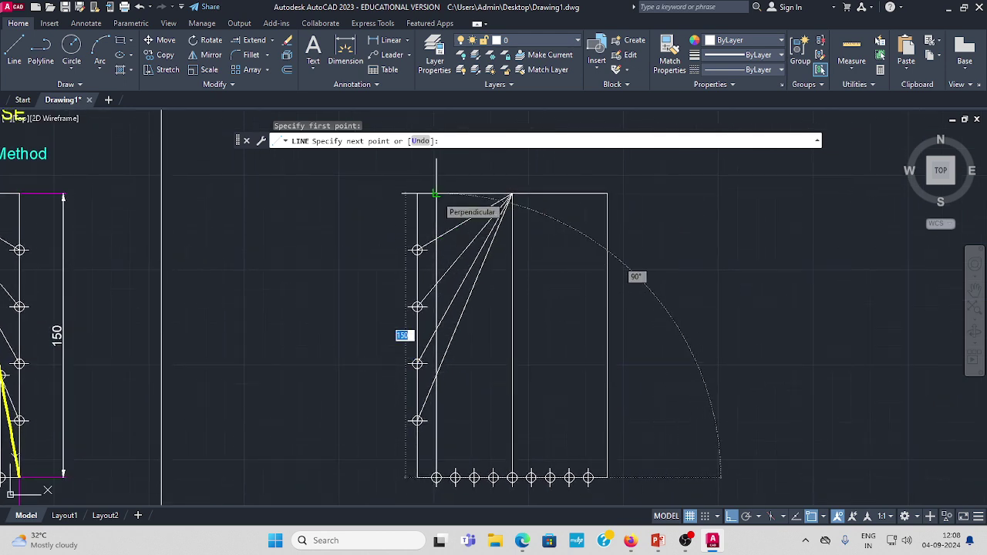
click(435, 193)
key(Return)
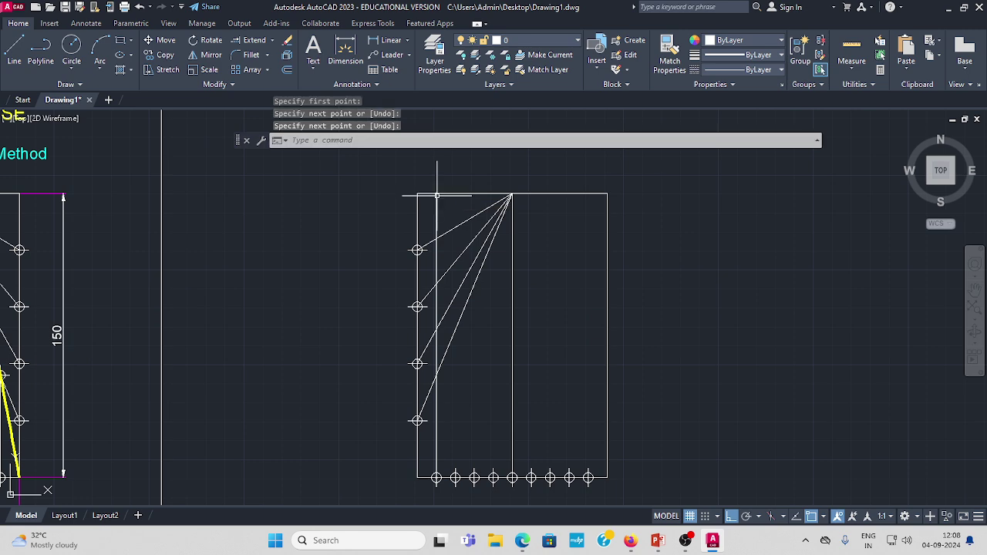
key(Return)
- Draw verticals from the second, third and fourth bottom division points up to the top edge
click(455, 478)
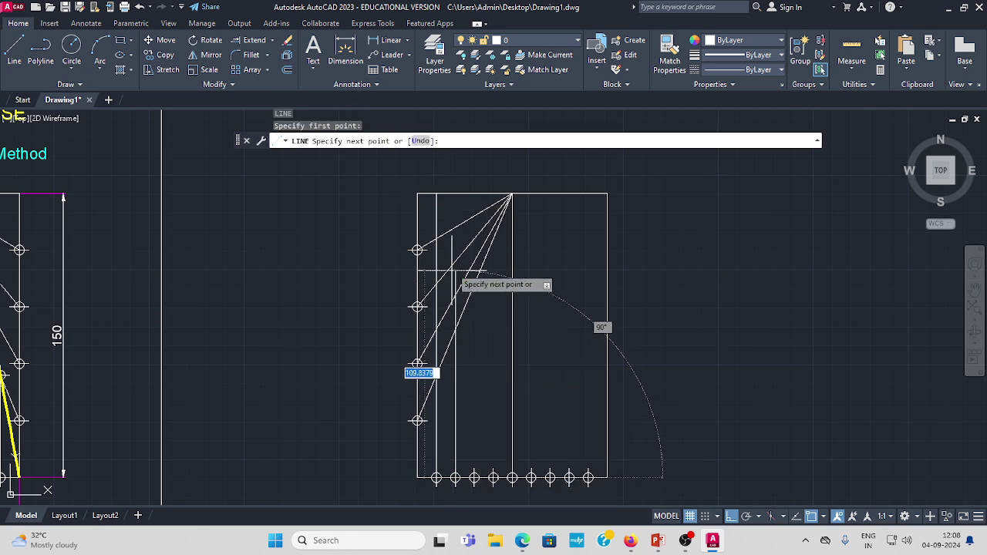
click(455, 193)
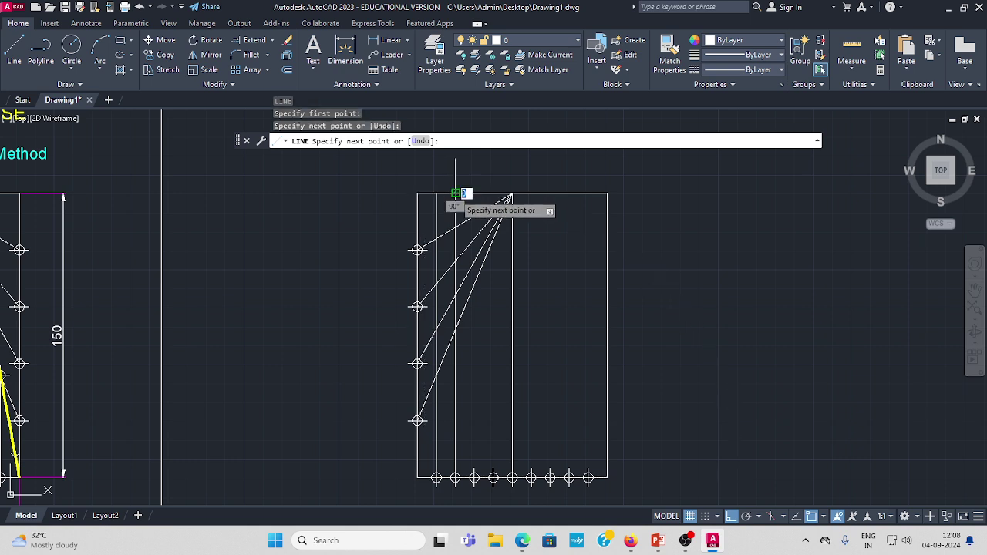
key(Return)
key(Return)
click(474, 478)
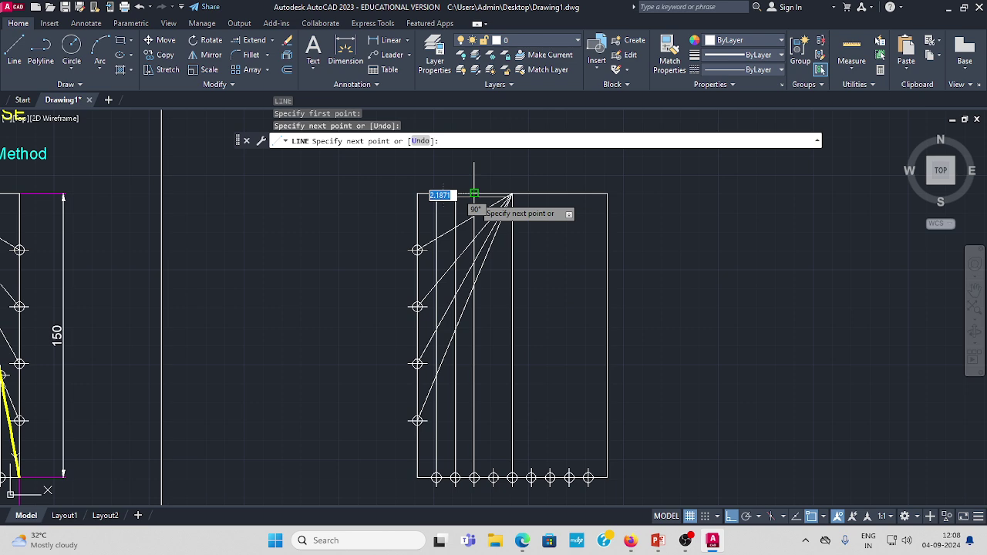
click(475, 194)
key(Return)
key(Return)
click(494, 478)
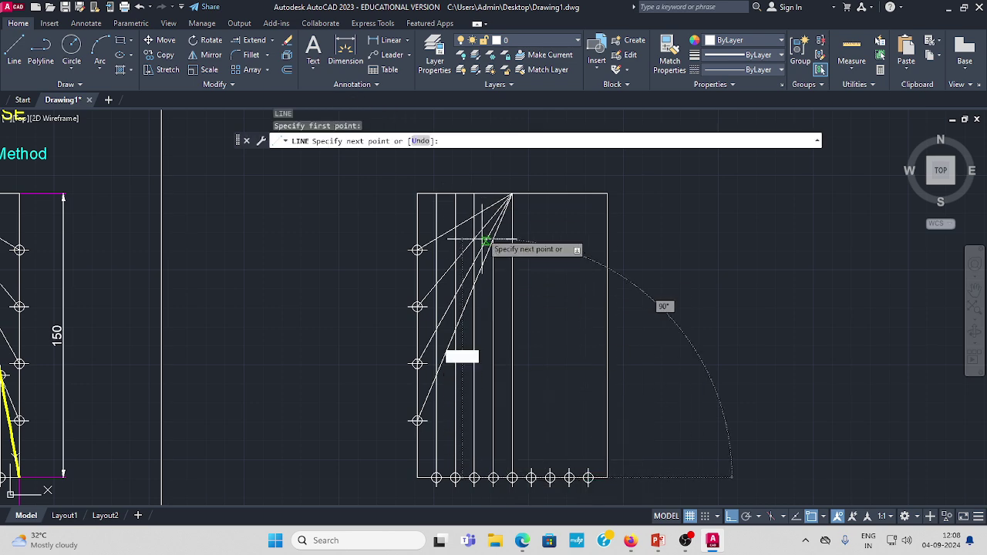
click(494, 193)
key(Return)
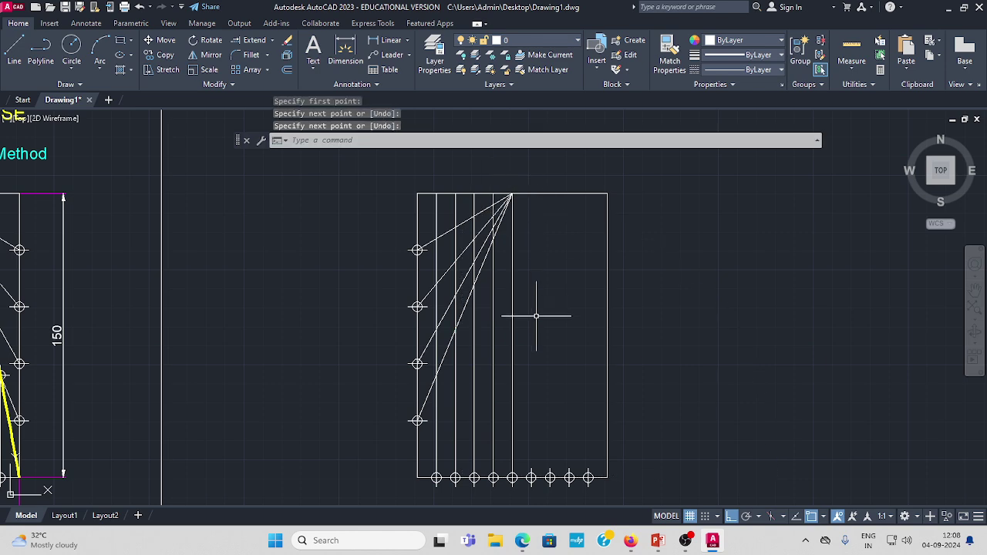
scroll(318, 383, down, 3)
scroll(318, 383, down, 2)
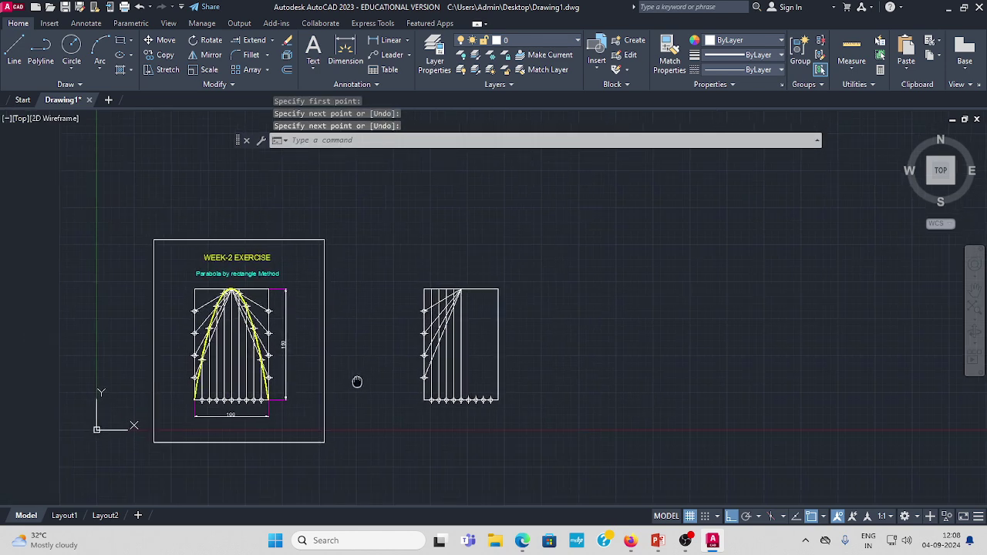
scroll(336, 324, up, 2)
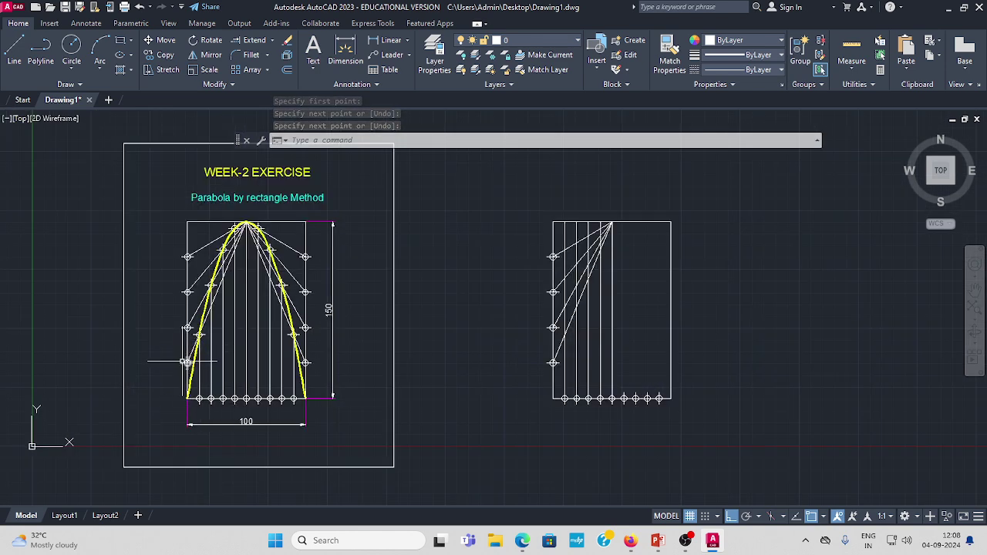
scroll(202, 343, up, 6)
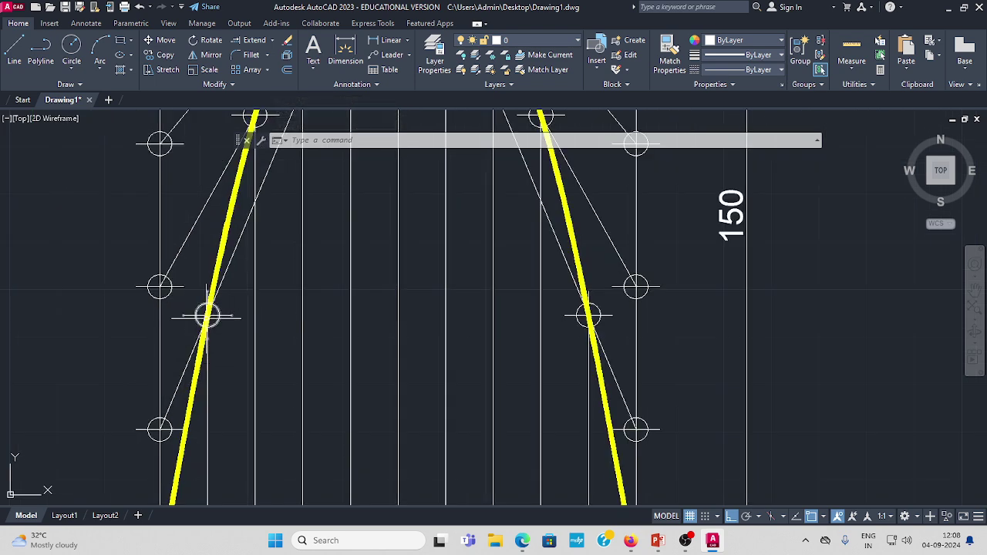
- Trim the leftmost vertical line back to where it meets its ray
scroll(207, 315, down, 4)
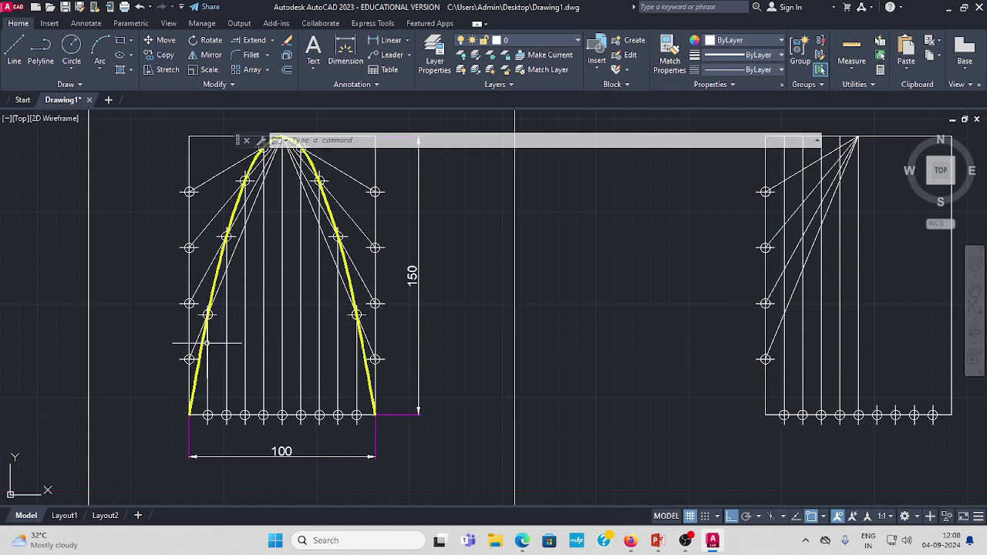
scroll(586, 334, down, 4)
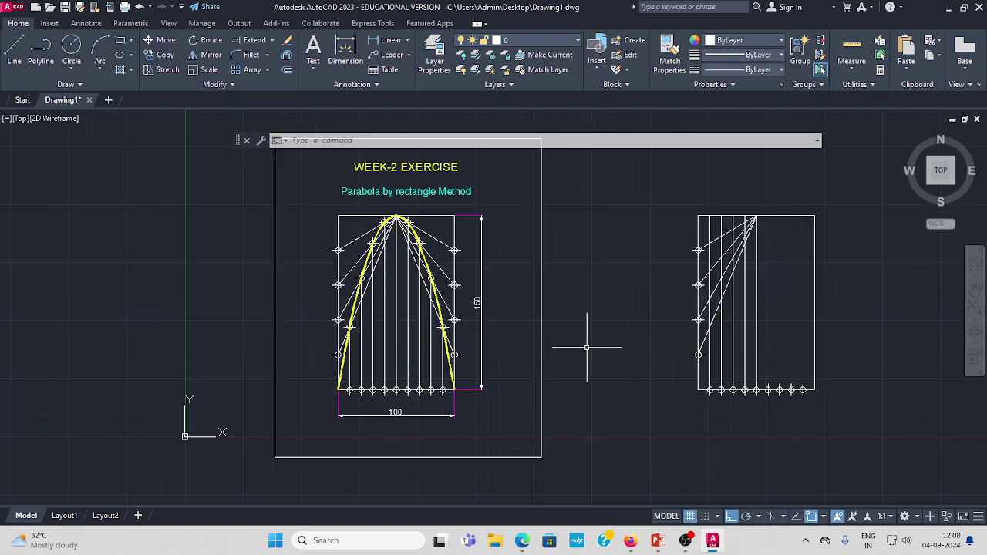
middle_drag(606, 368, 418, 368)
scroll(572, 367, up, 2)
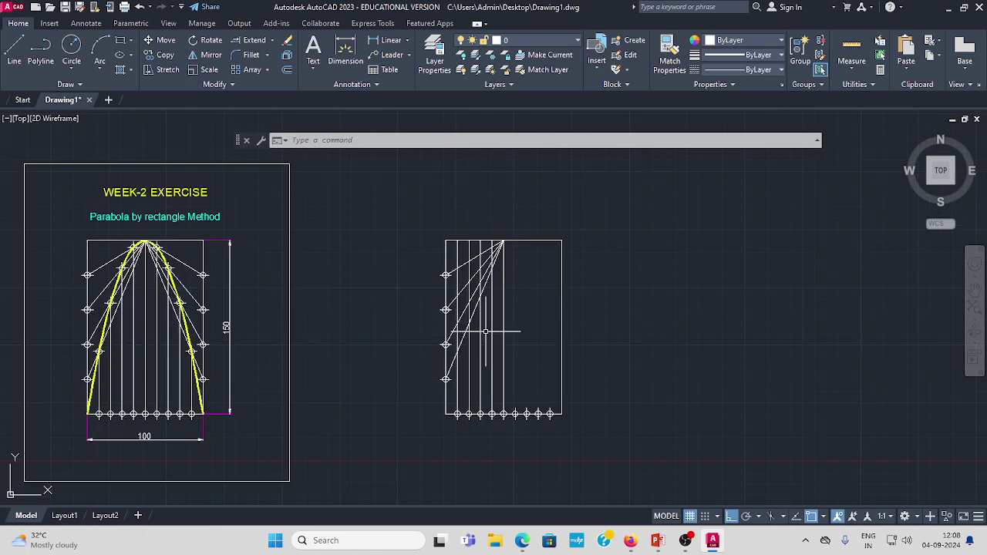
scroll(460, 331, up, 2)
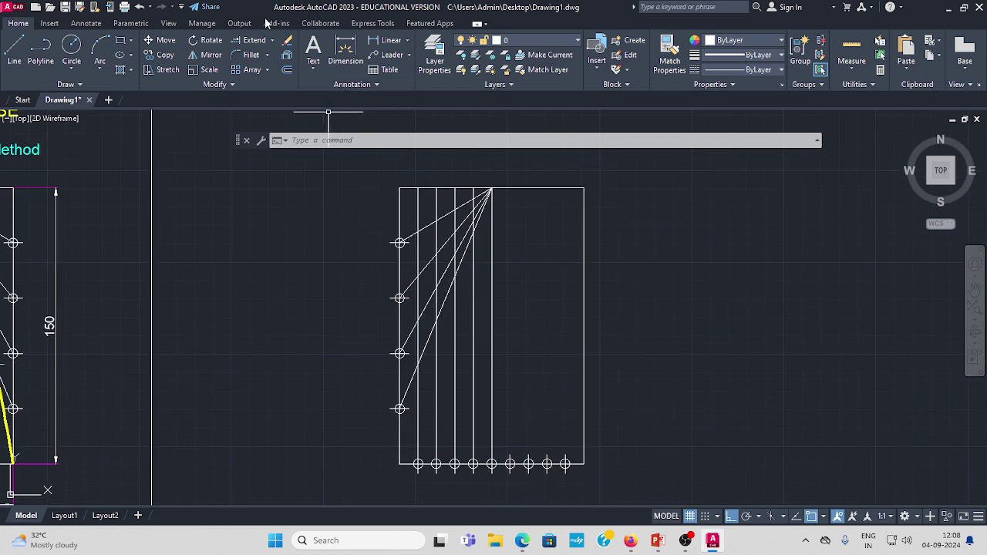
click(272, 40)
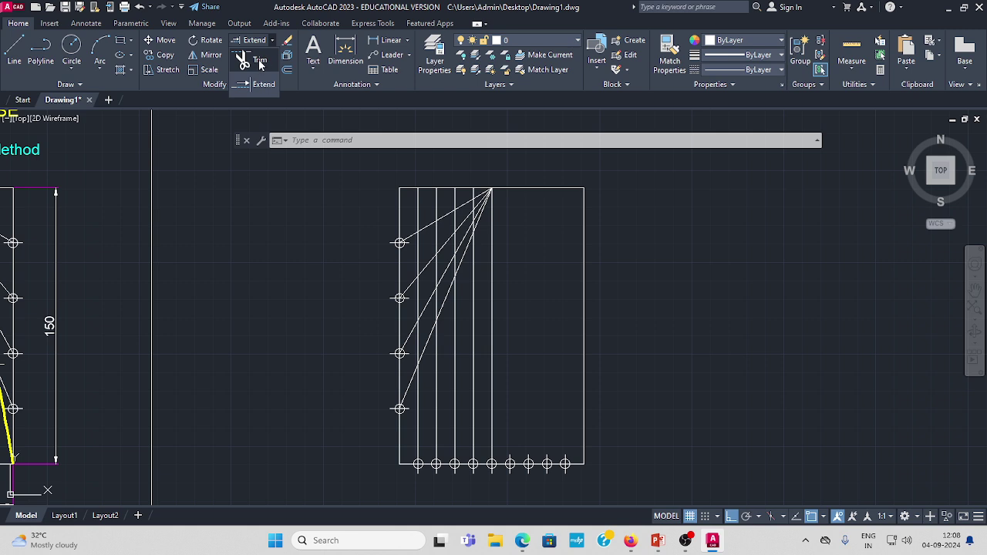
click(259, 60)
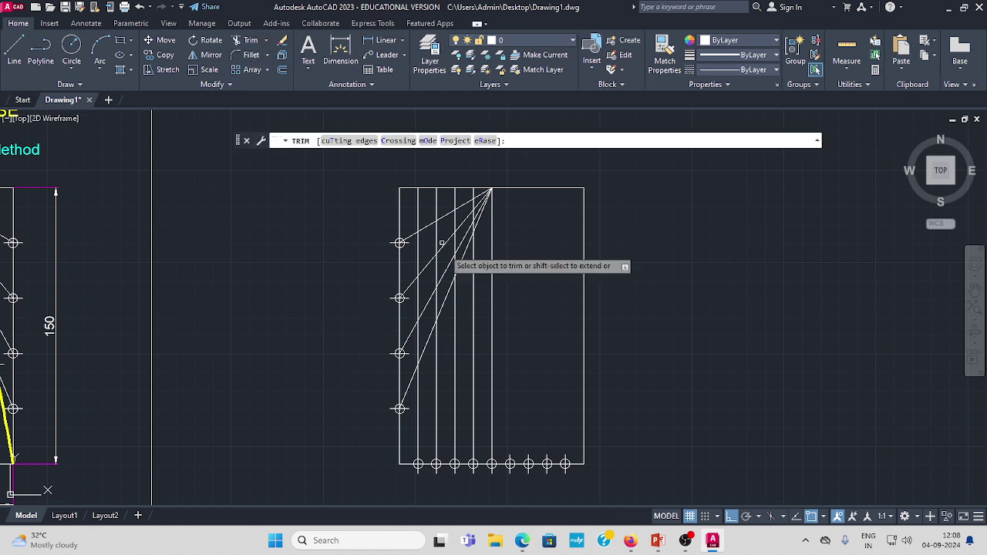
click(417, 337)
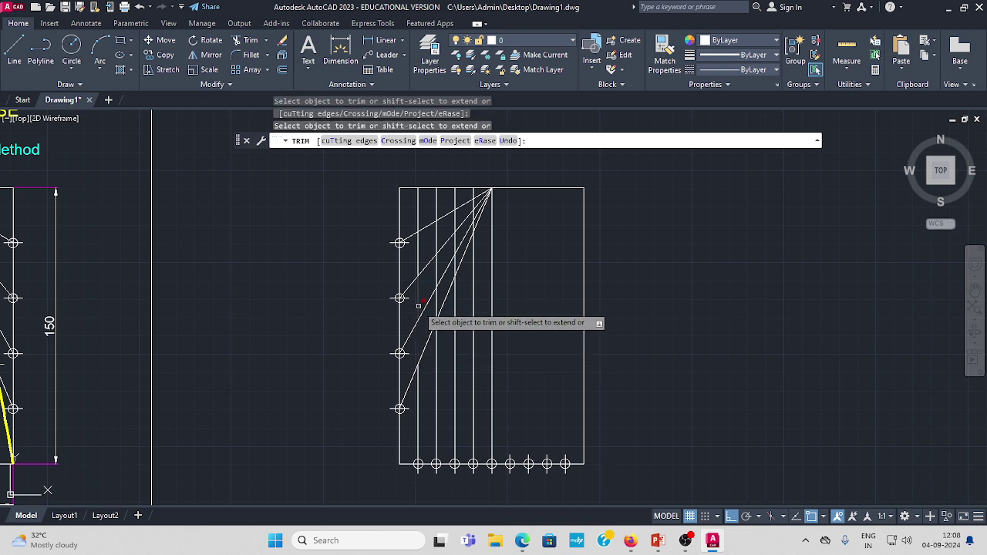
click(418, 258)
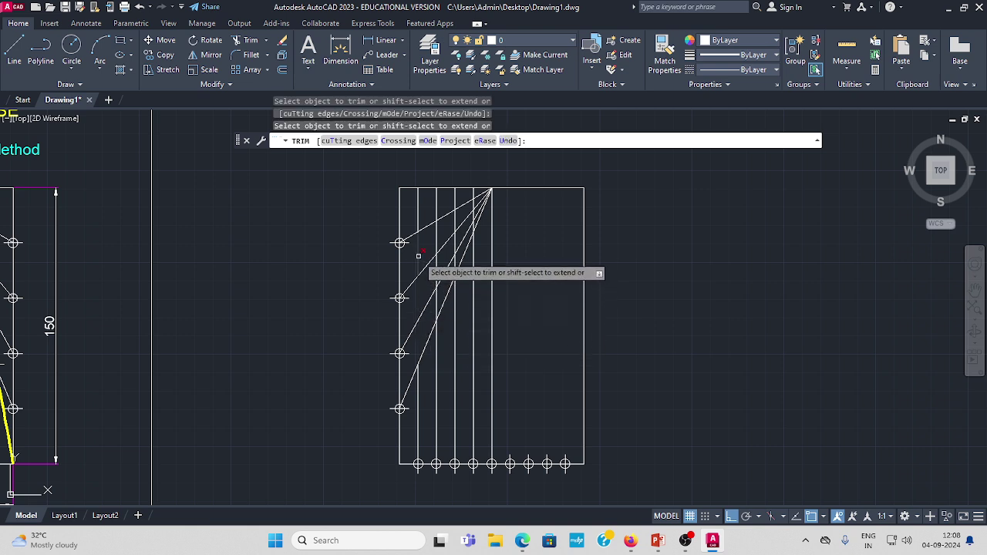
click(418, 210)
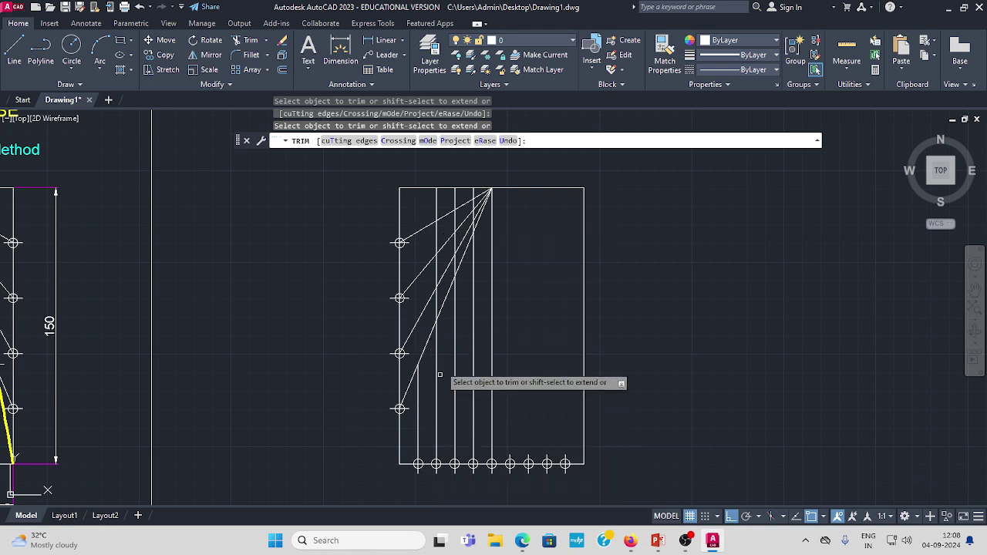
- Trim the remaining verticals so each stops at its matching ray
click(436, 262)
click(436, 237)
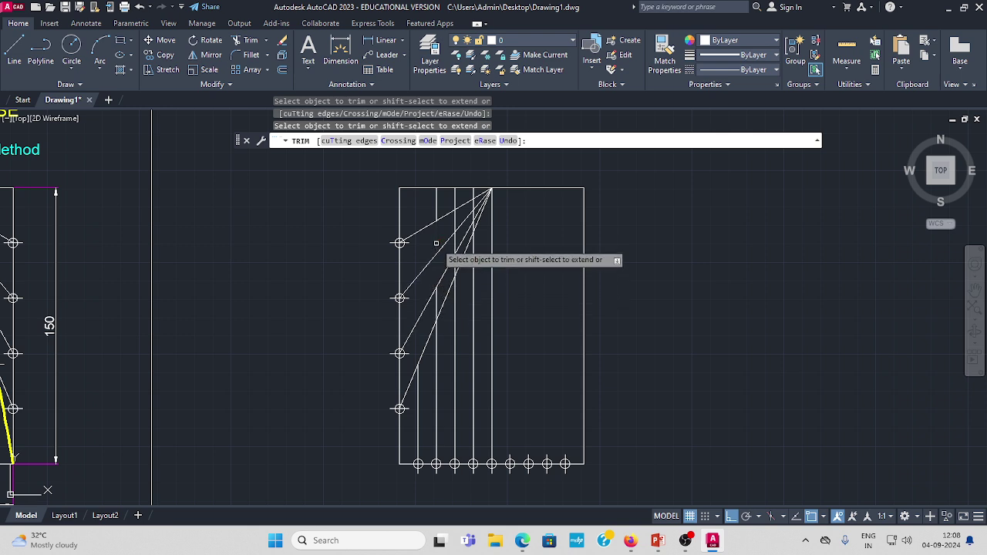
click(437, 207)
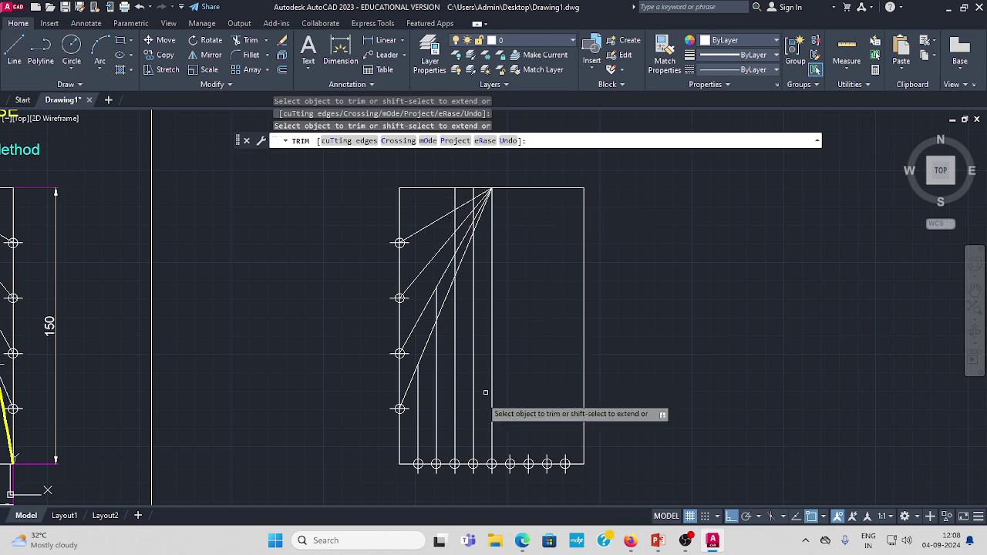
click(455, 458)
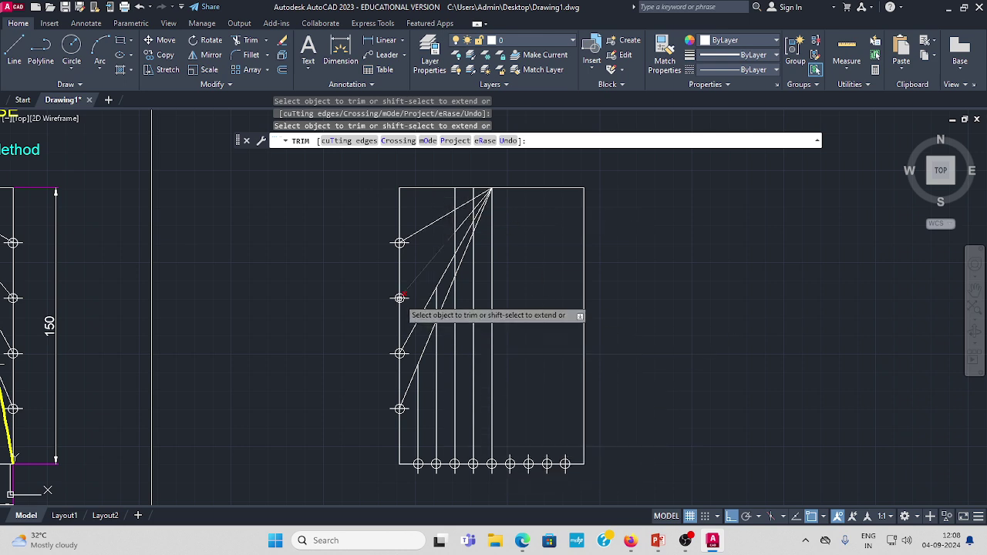
click(453, 215)
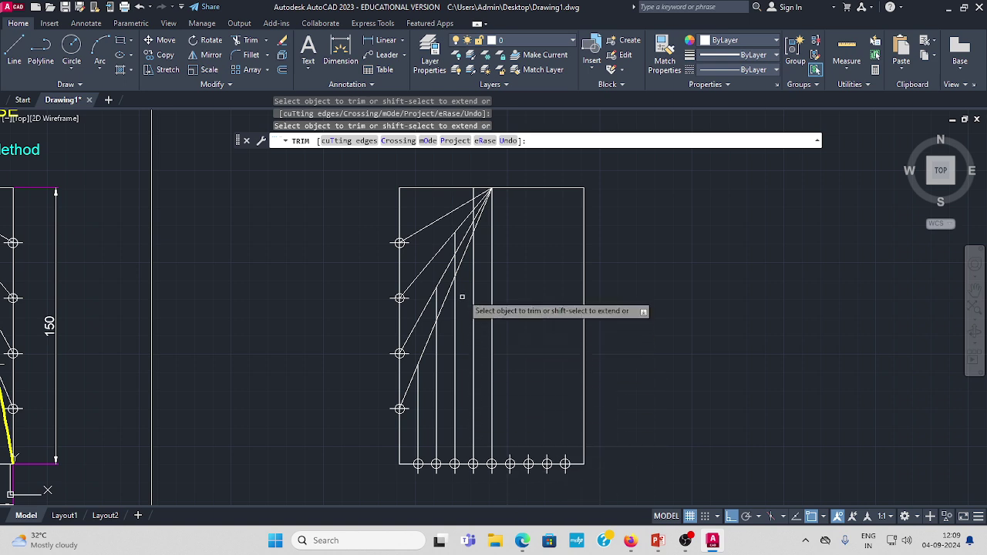
click(479, 193)
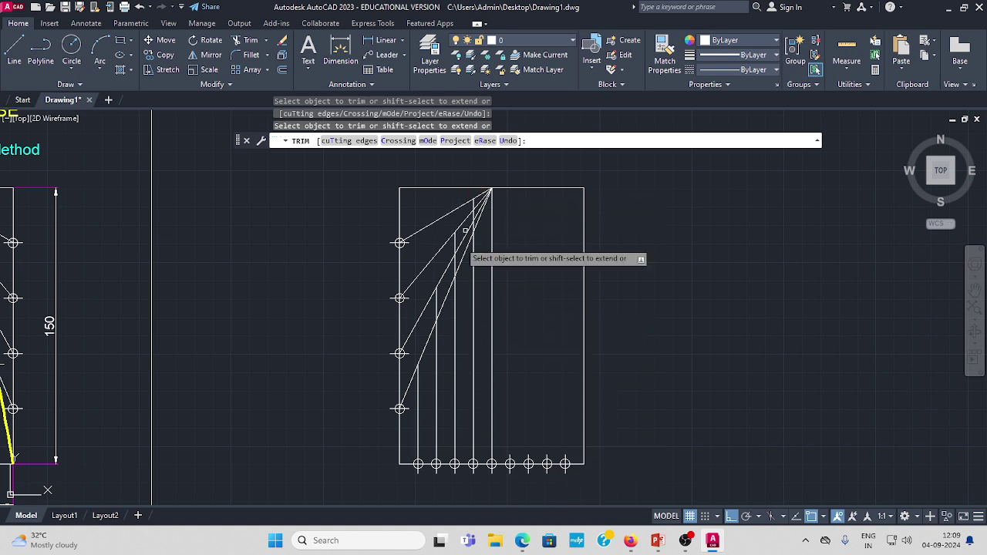
key(Return)
mouse_move(576, 392)
middle_down()
mouse_move(504, 419)
mouse_move(376, 416)
middle_up()
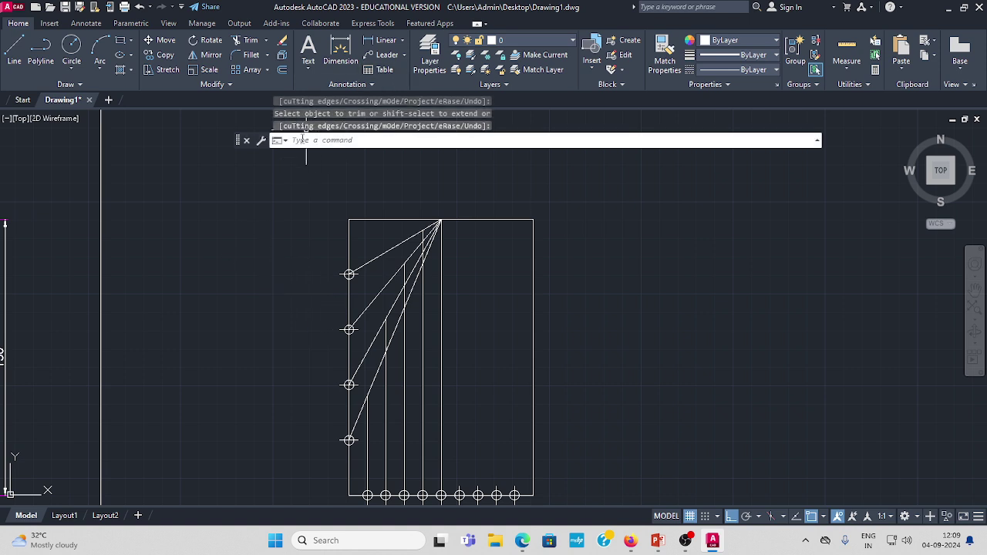
- Place point markers at the four vertical–ray intersections and at the top apex
text(po)
click(315, 157)
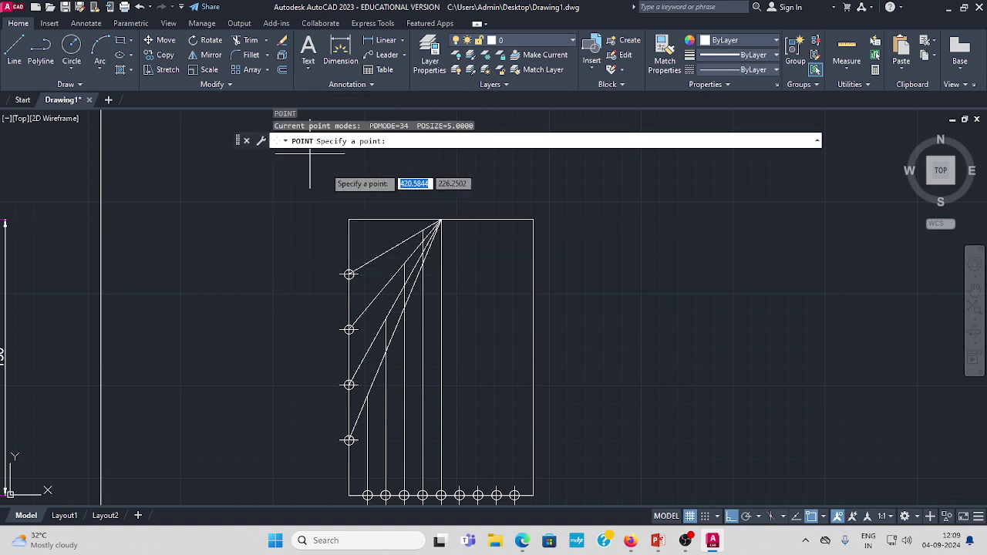
click(367, 396)
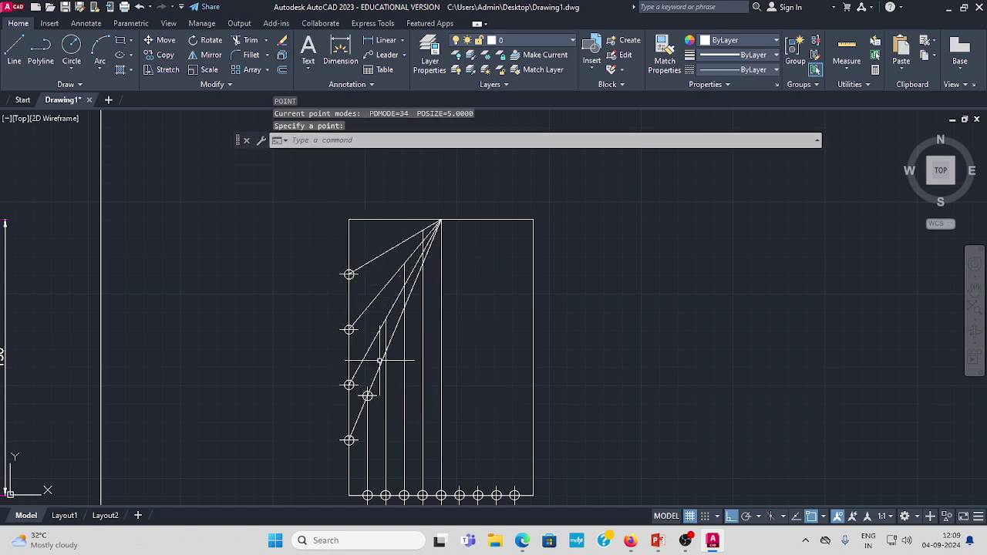
key(Return)
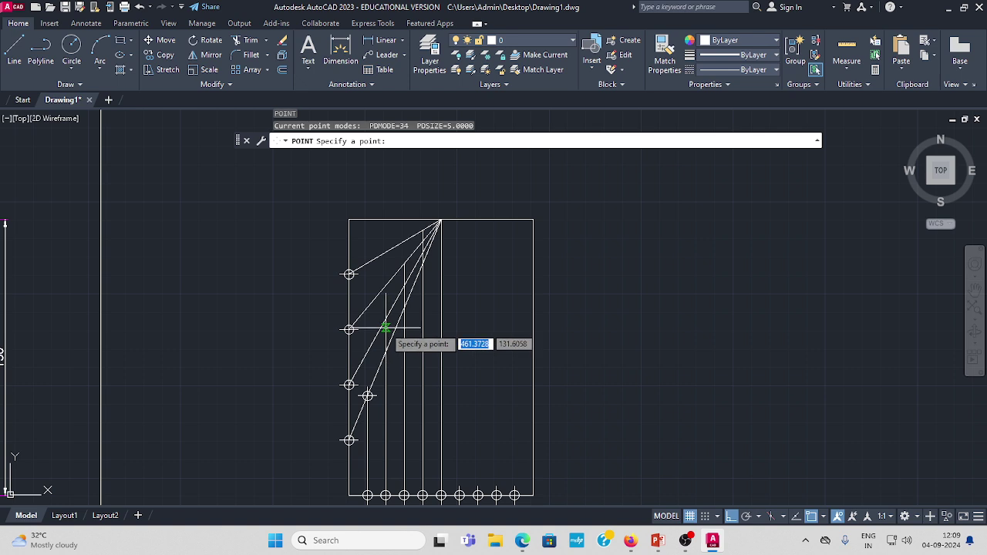
click(387, 319)
key(Return)
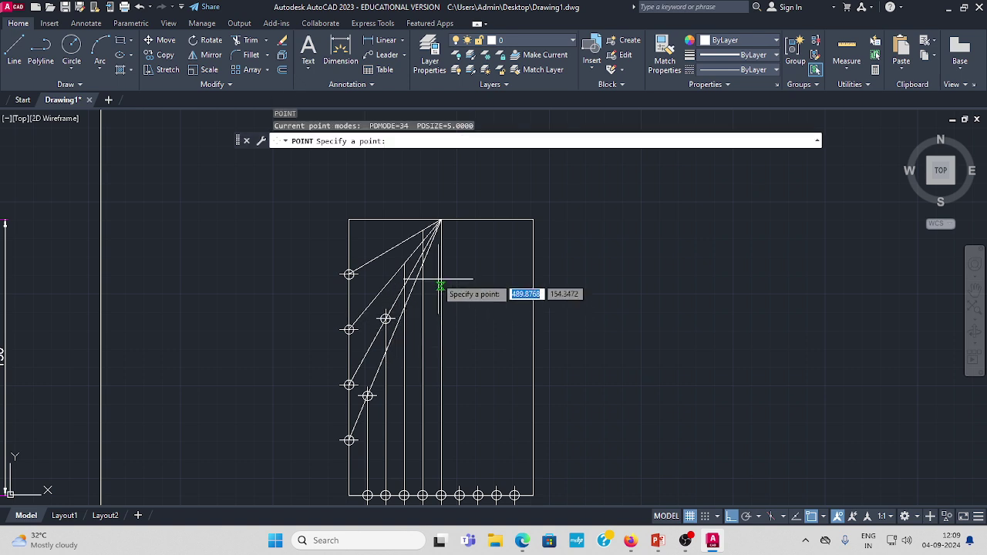
click(404, 263)
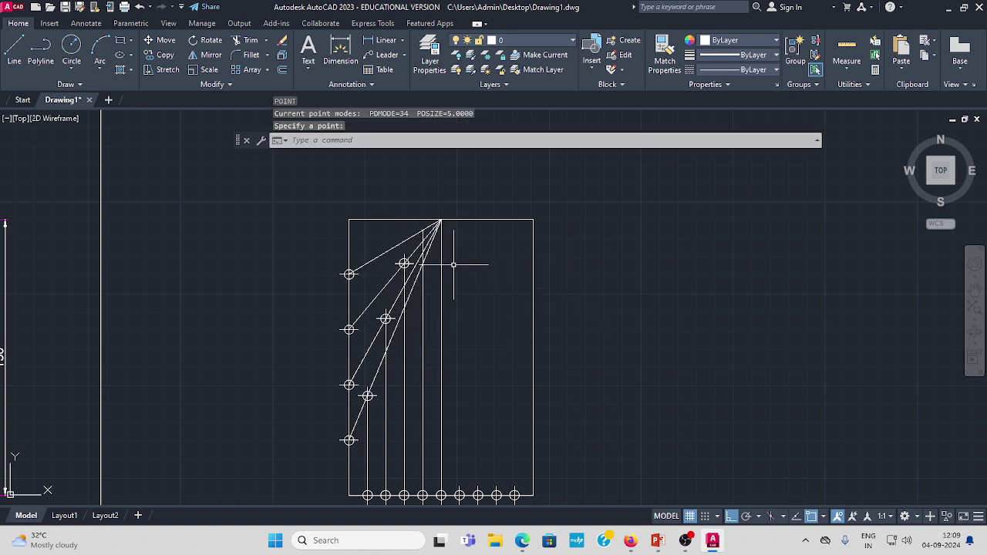
key(Return)
click(422, 230)
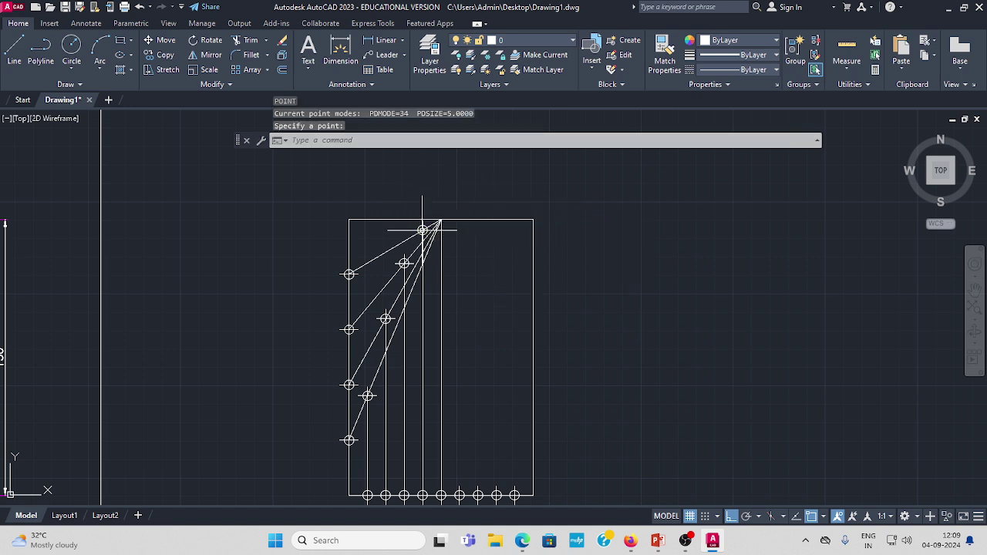
key(Return)
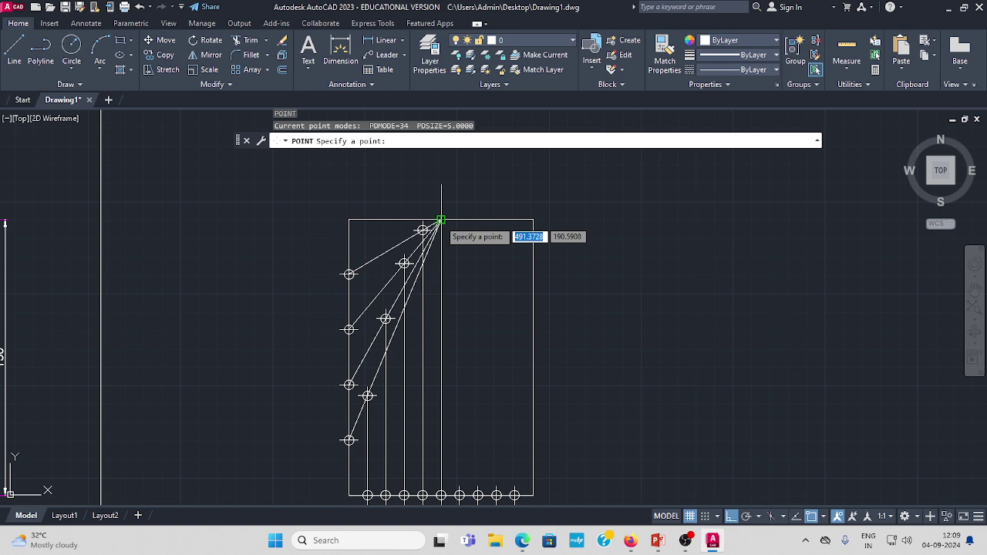
click(440, 220)
middle_drag(575, 418, 552, 375)
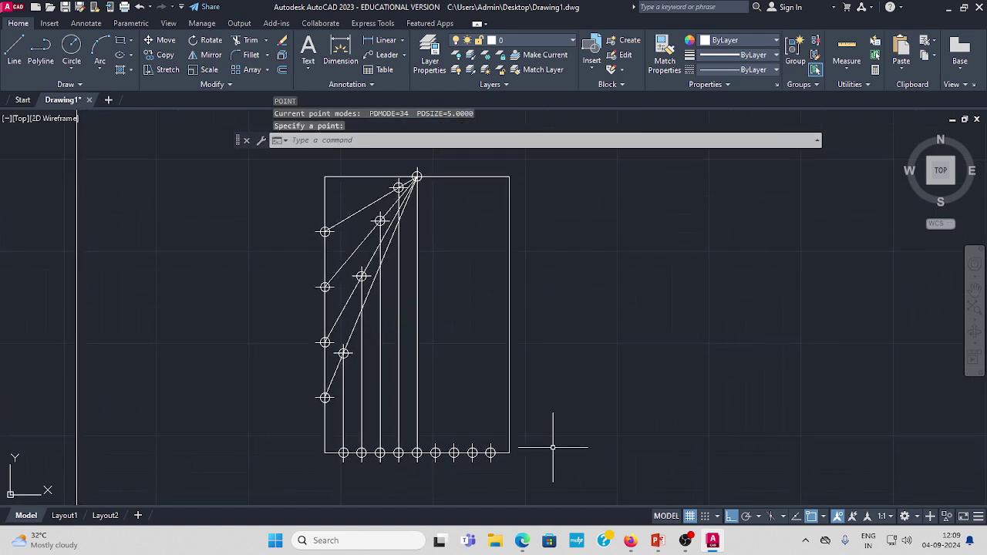
key(Return)
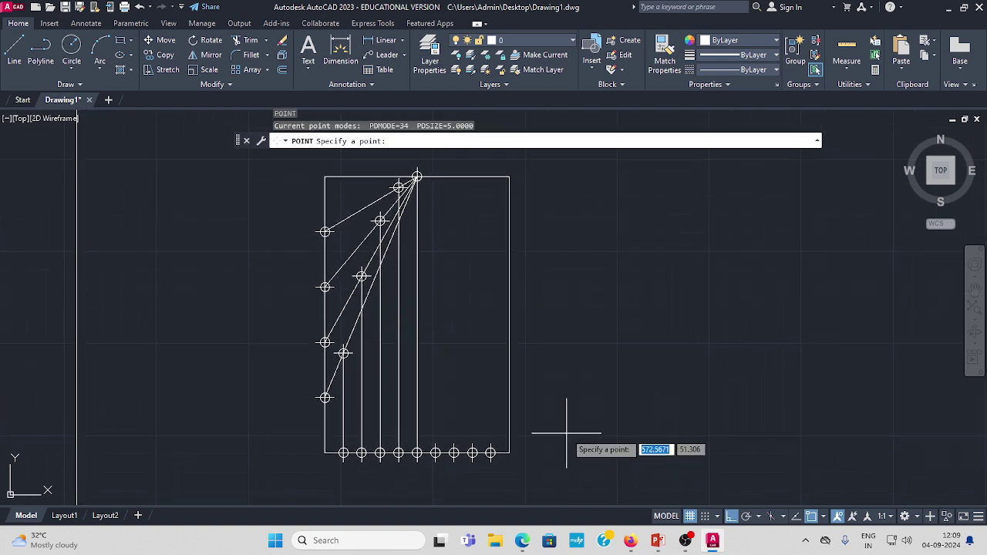
key(Escape)
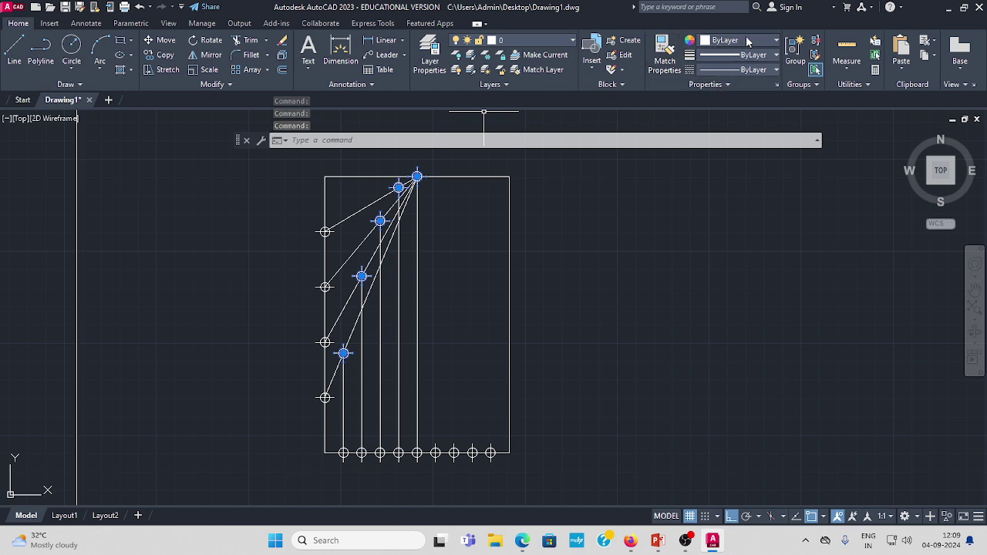
- Change the colour of the new point markers to yellow
click(773, 41)
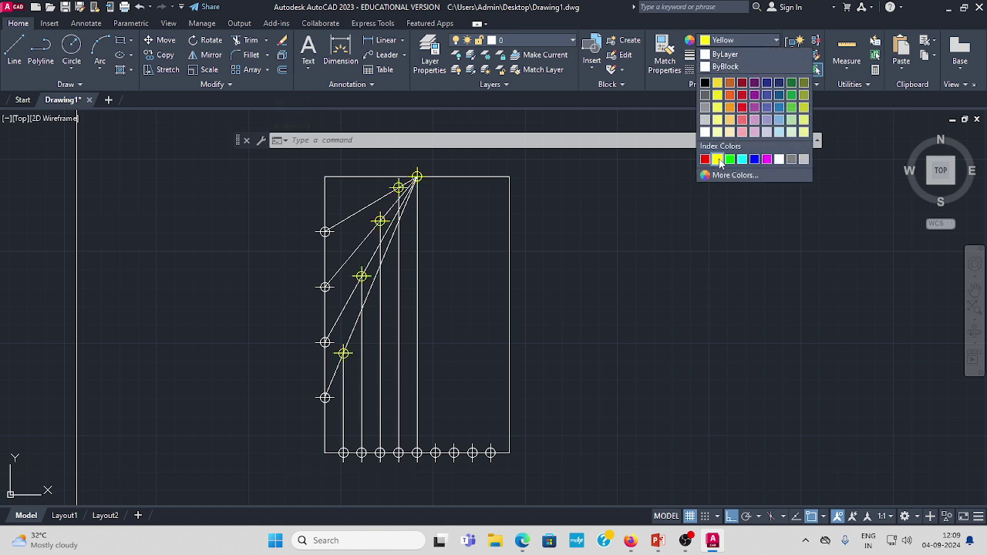
click(717, 159)
key(Return)
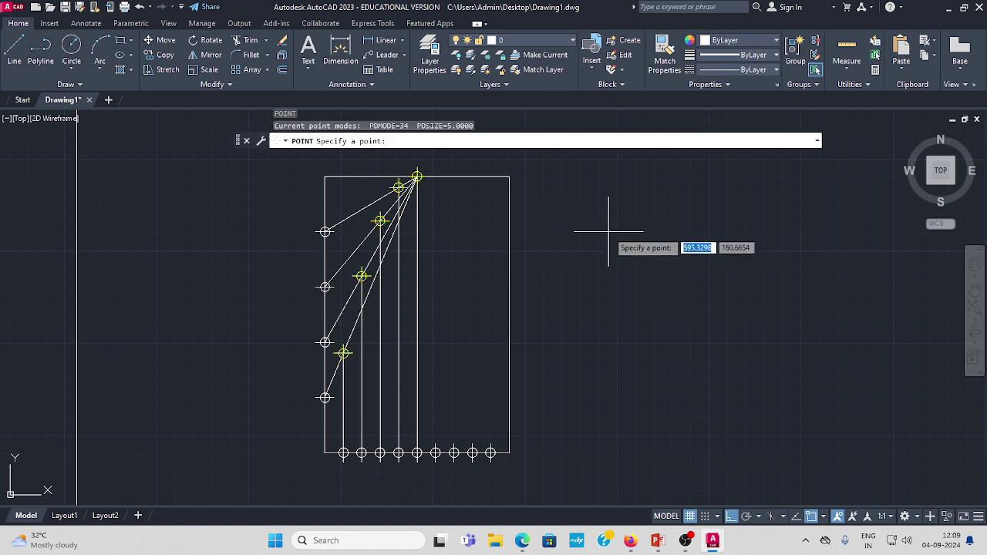
key(Escape)
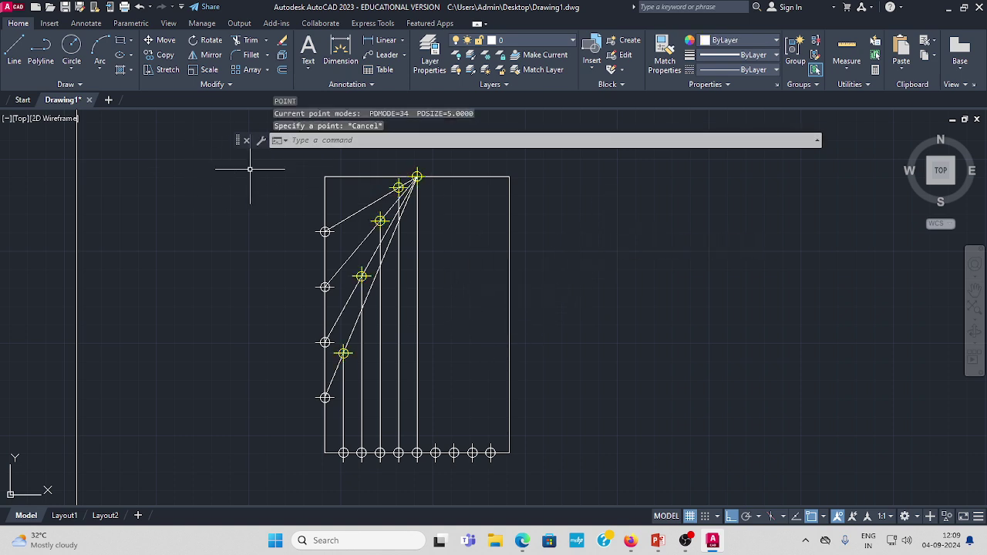
scroll(139, 353, down, 3)
middle_drag(139, 352, 471, 353)
scroll(216, 367, up, 3)
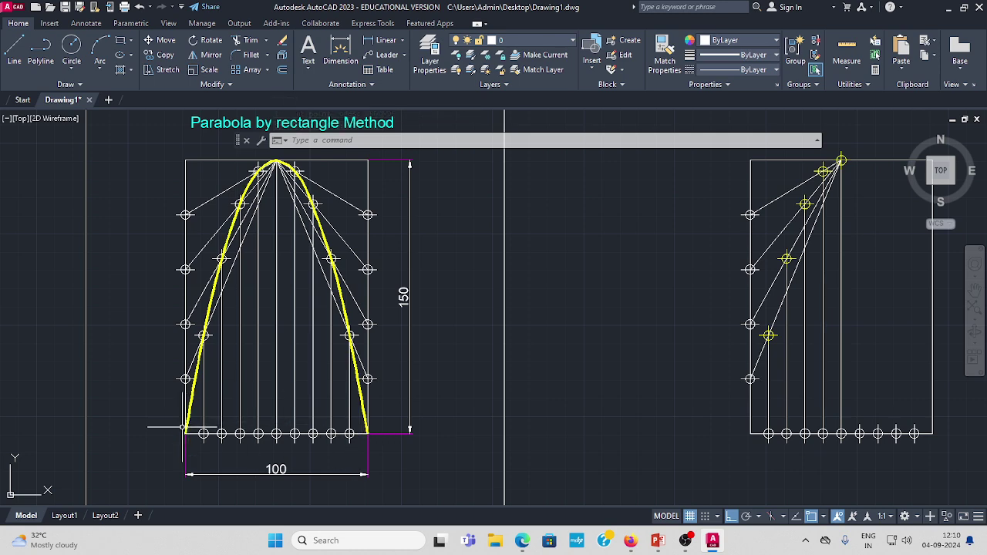
scroll(572, 292, down, 2)
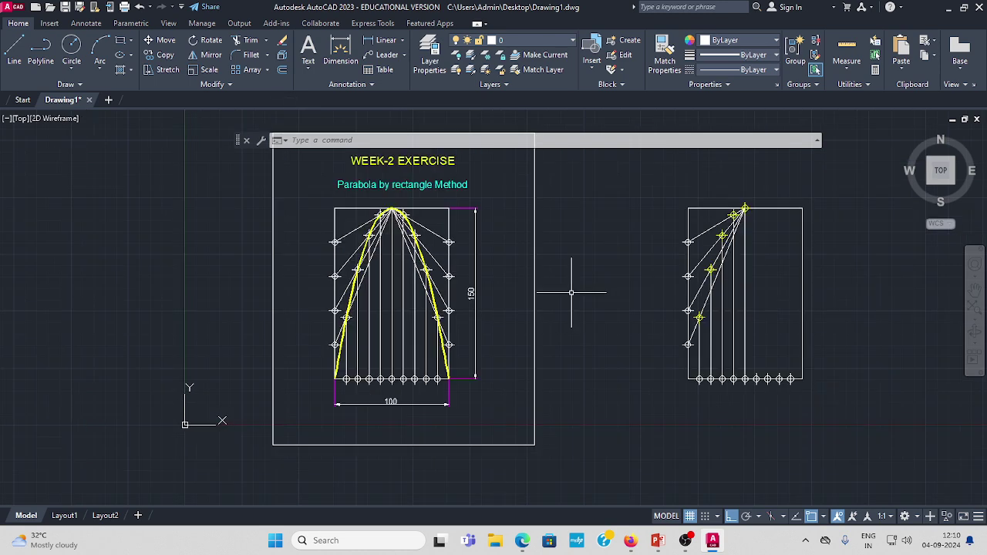
middle_drag(571, 292, 378, 331)
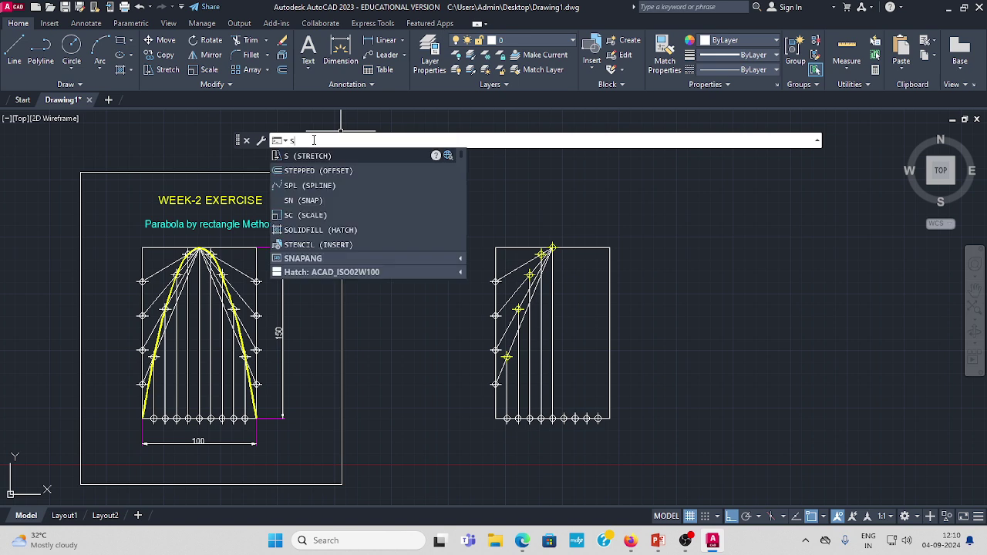
- Trace a trial spline from the bottom-left corner through the yellow points, then cancel it
click(315, 187)
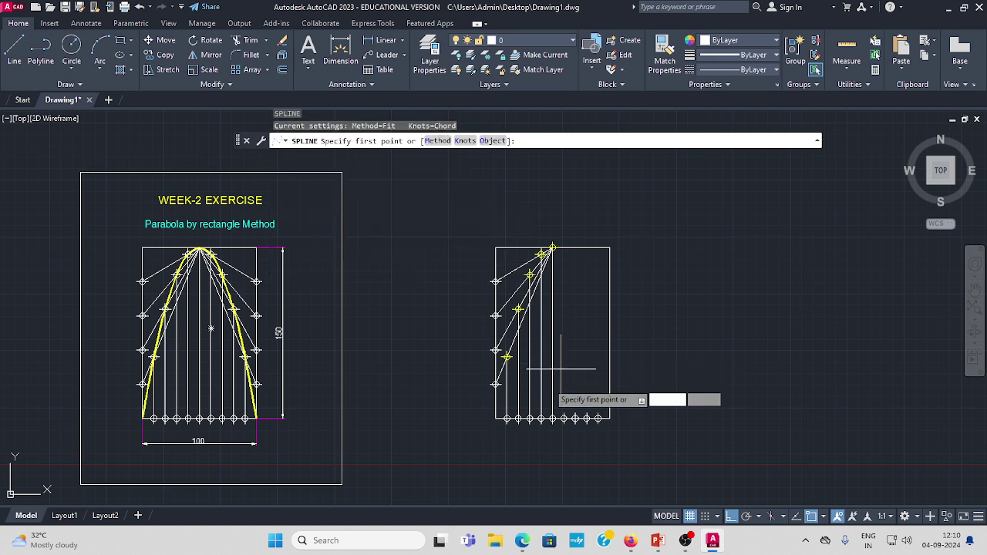
scroll(555, 413, up, 3)
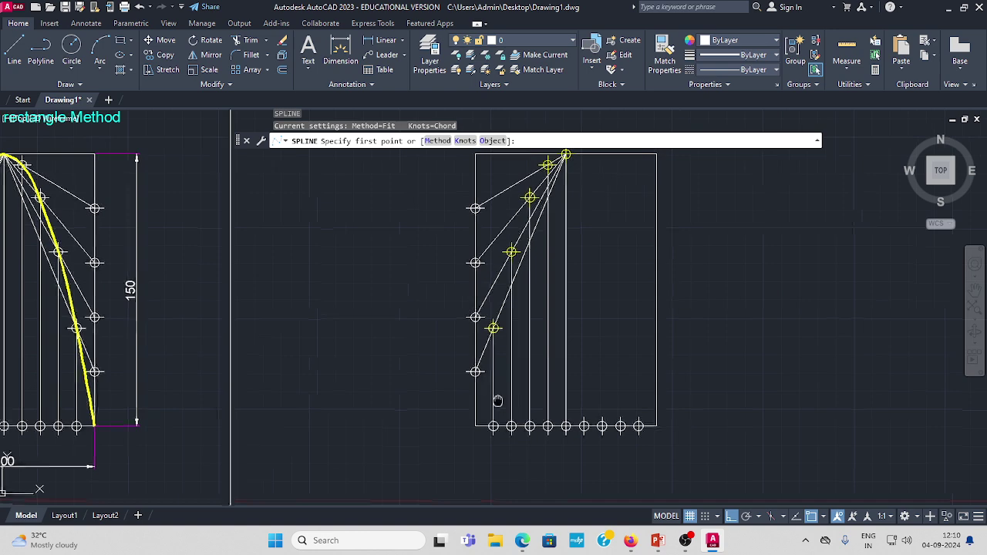
click(459, 421)
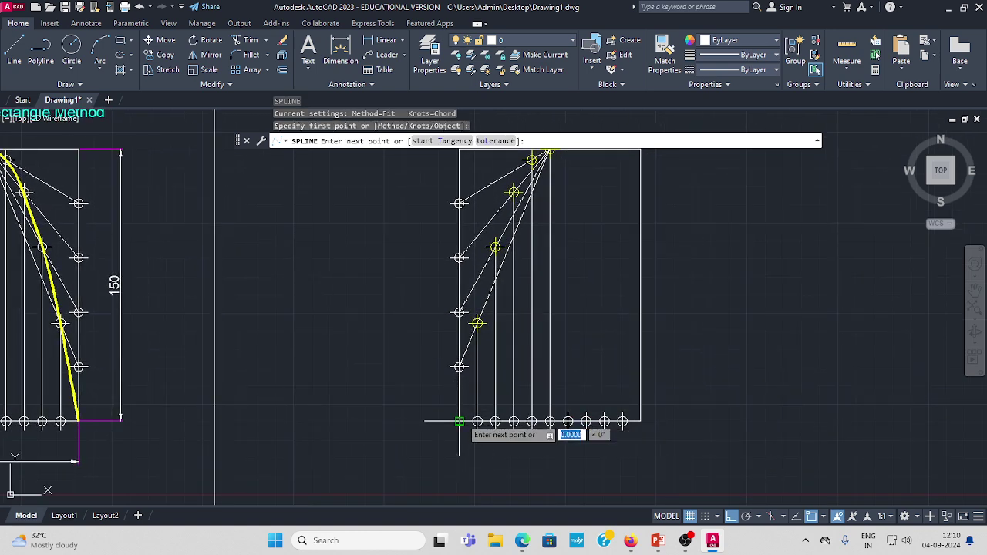
click(477, 323)
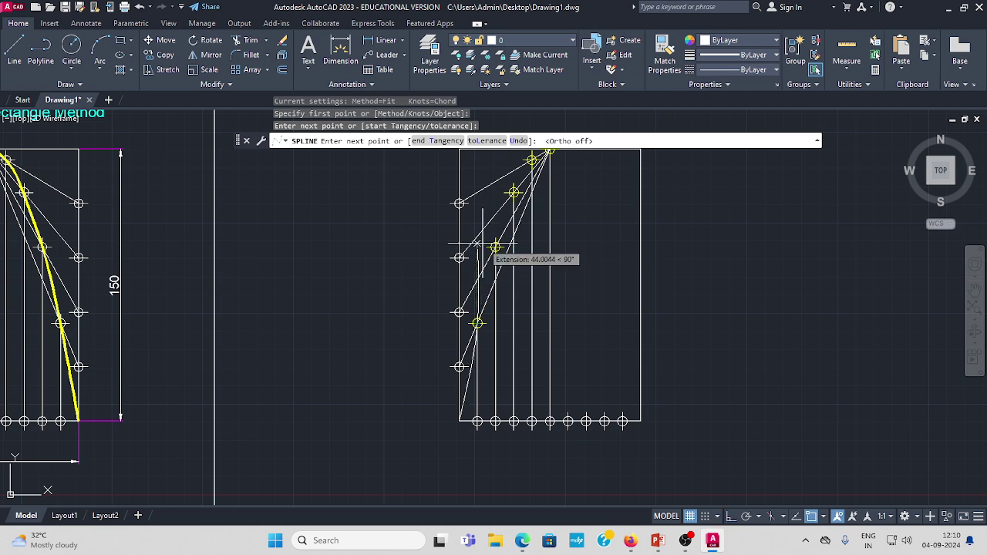
key(F8)
click(495, 247)
middle_drag(495, 247, 453, 297)
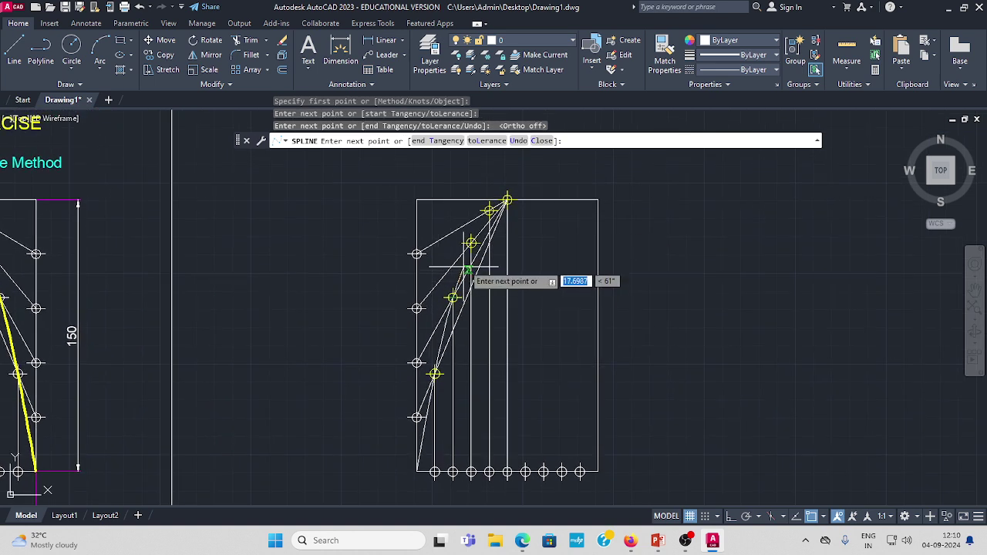
click(471, 244)
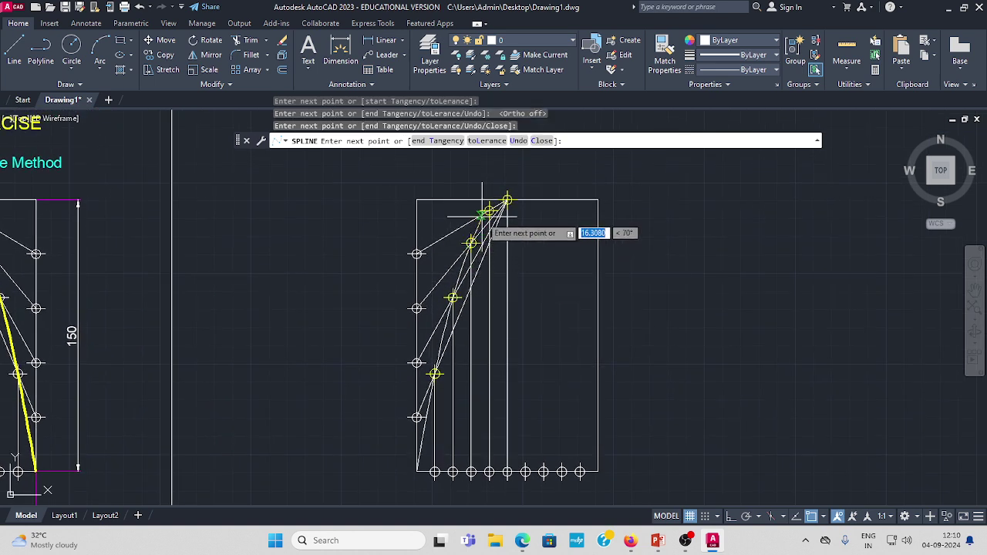
click(489, 209)
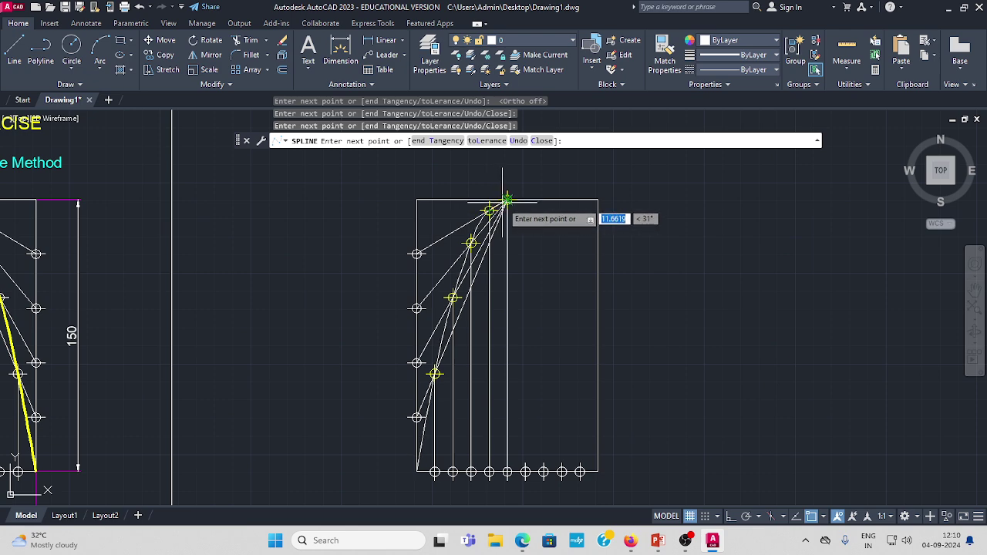
key(Escape)
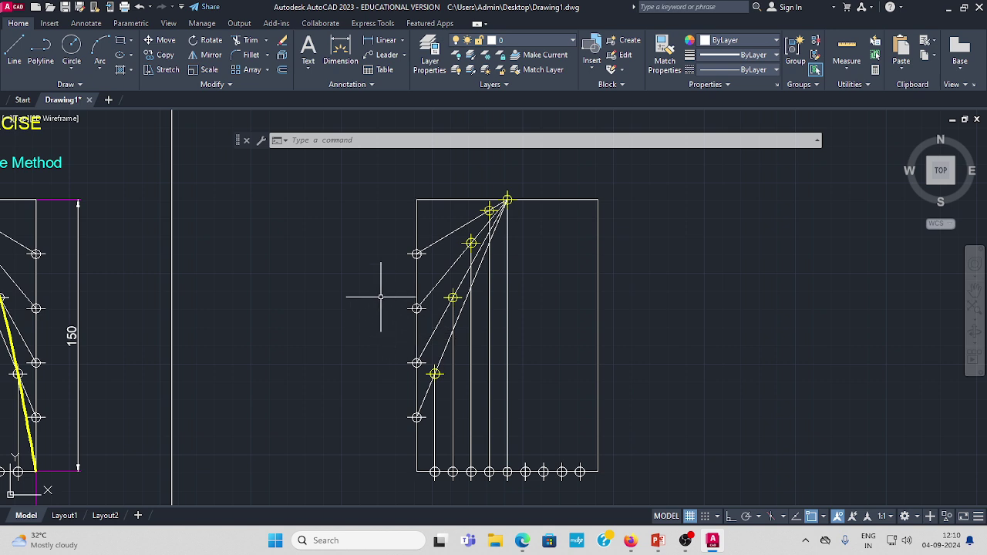
- Mirror the 24 left-half construction objects about the vertical centre line, keeping the originals
click(210, 56)
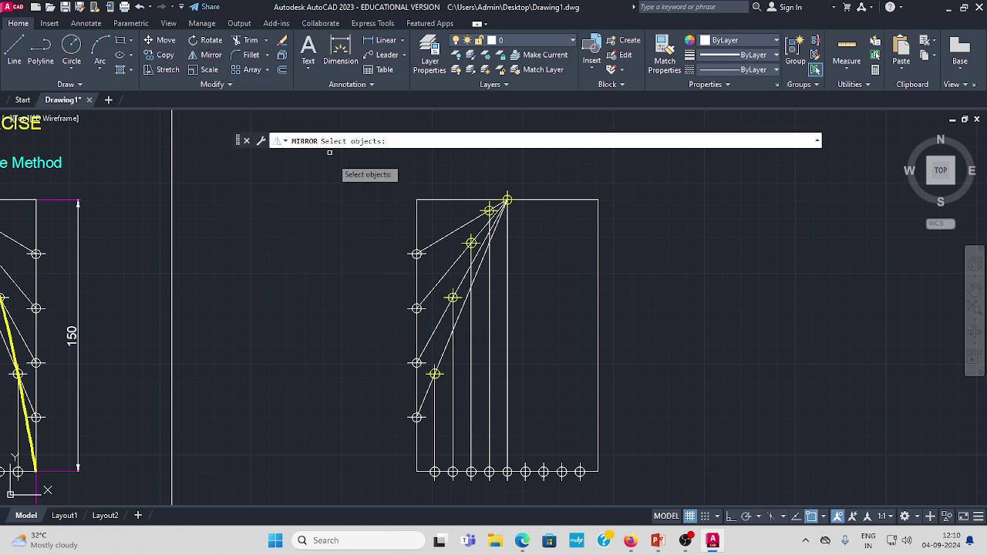
click(381, 178)
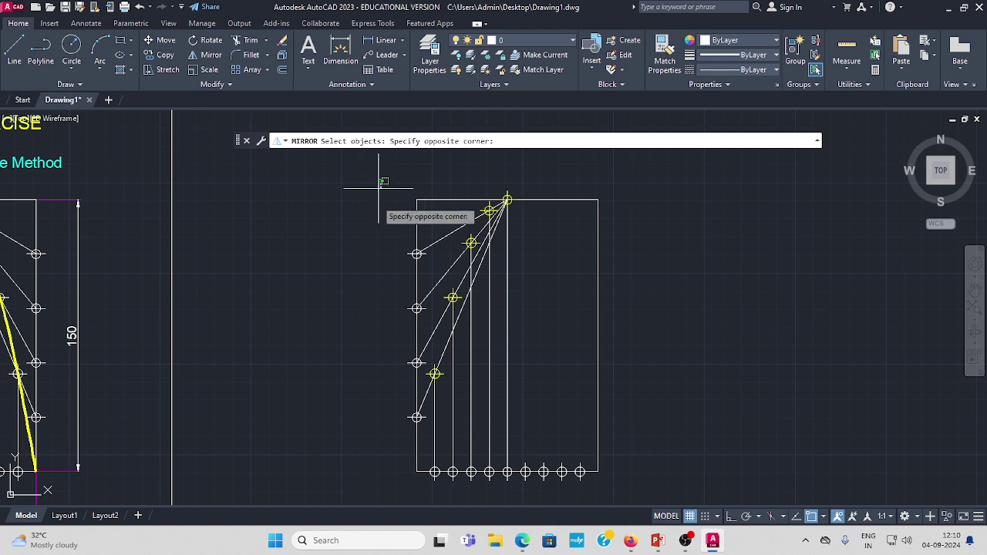
click(521, 496)
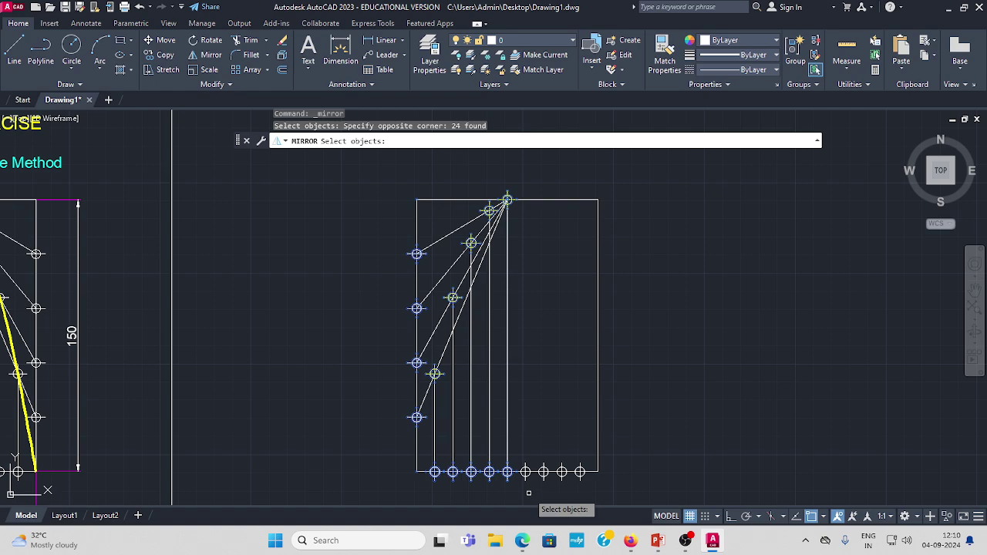
key(Return)
click(507, 200)
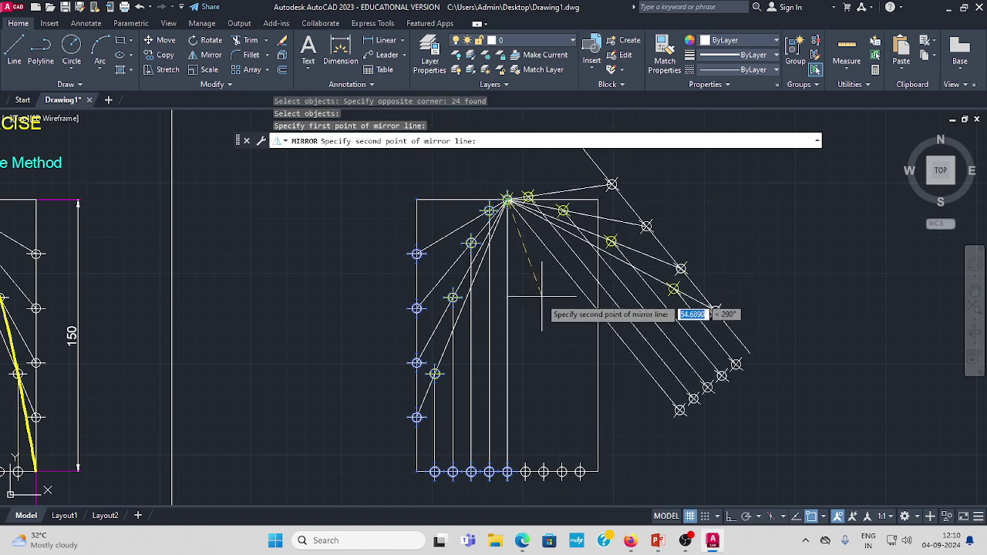
click(507, 472)
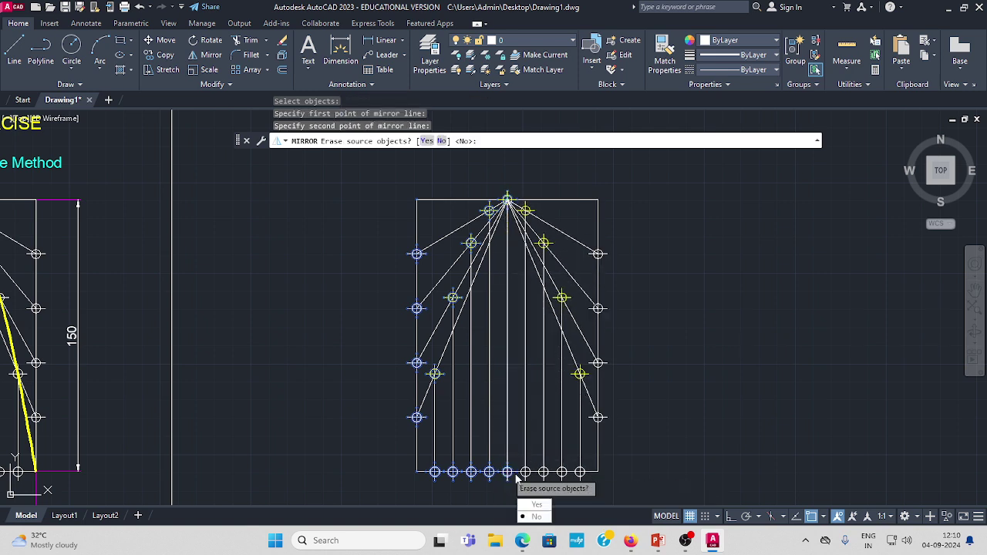
click(538, 517)
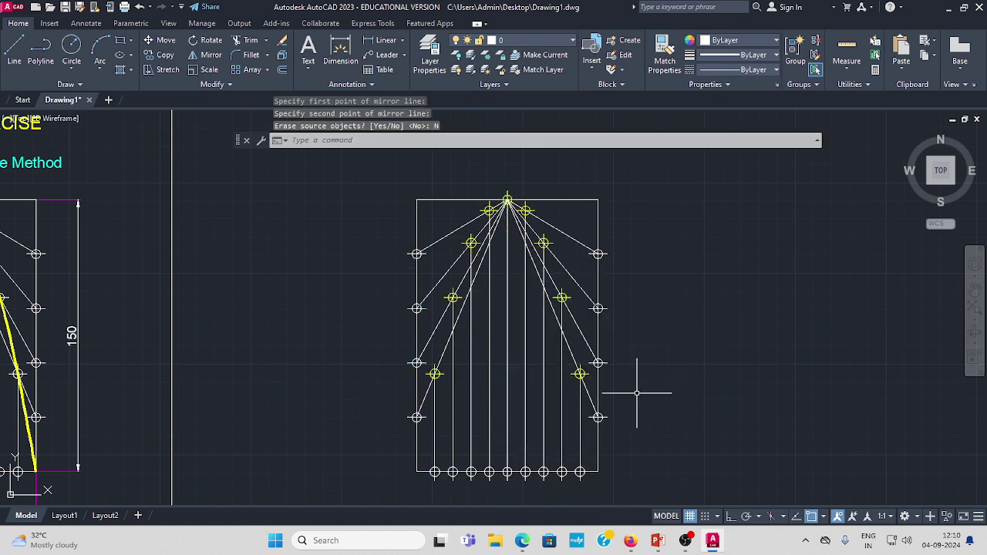
key(Escape)
middle_drag(92, 363, 173, 358)
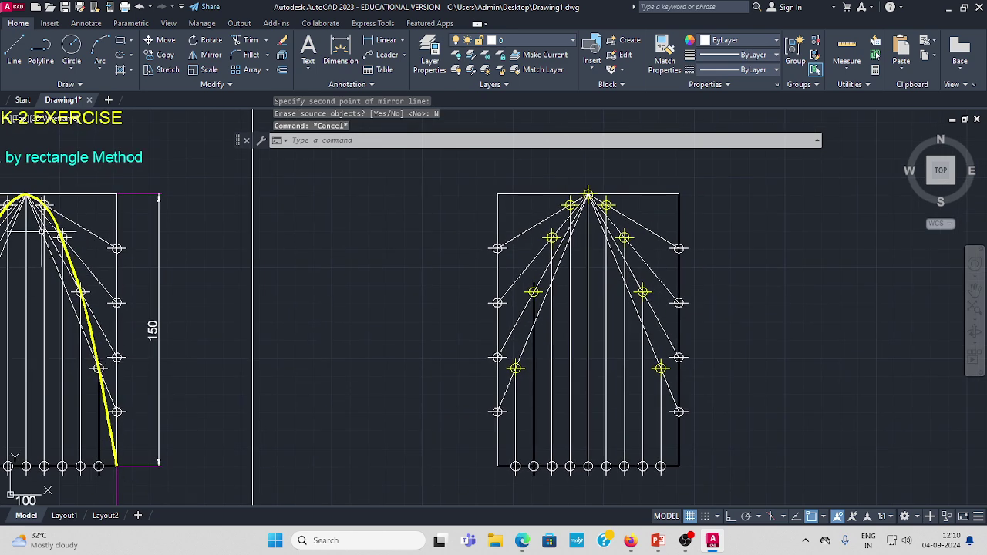
middle_drag(376, 352, 238, 368)
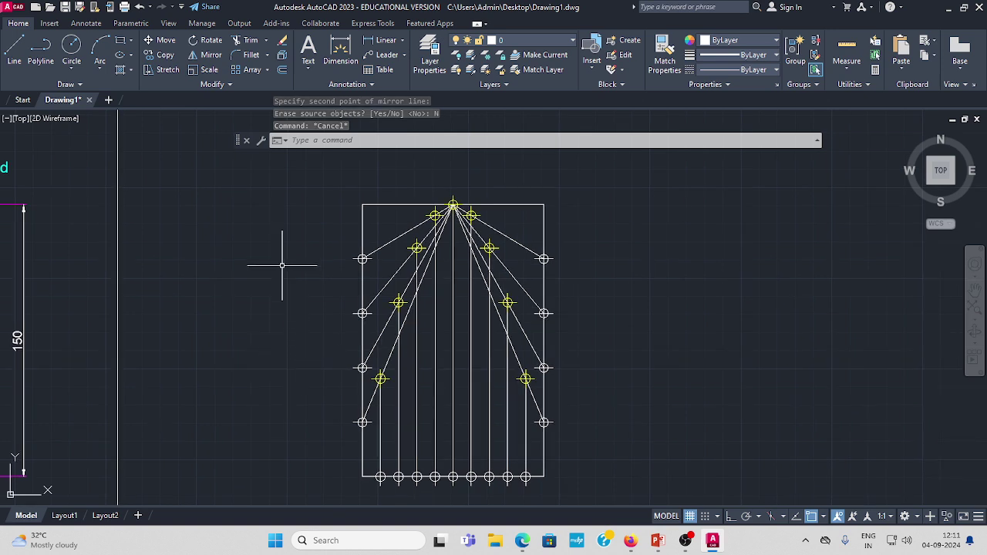
- Start a spline at the rectangle's bottom-left corner through the lower left intersection points
click(80, 85)
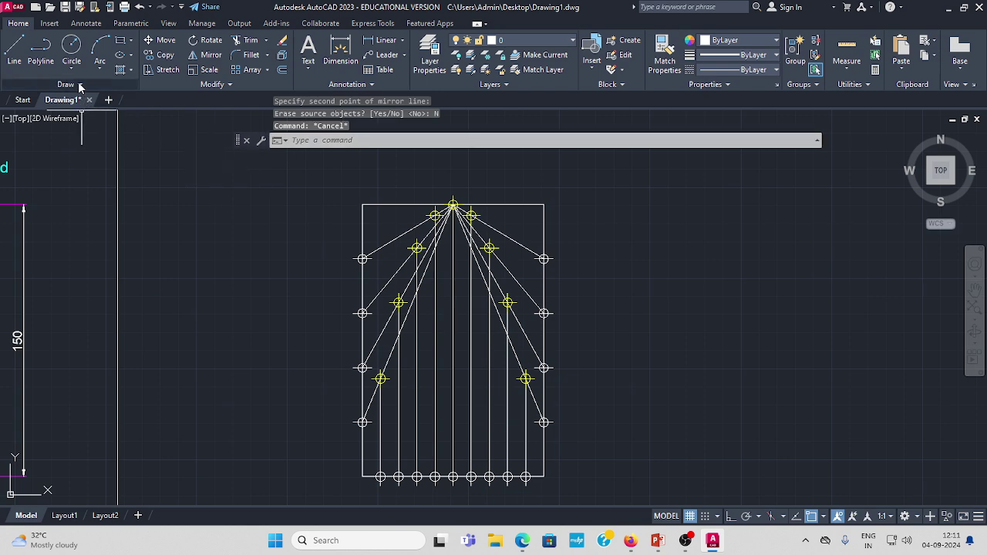
click(79, 86)
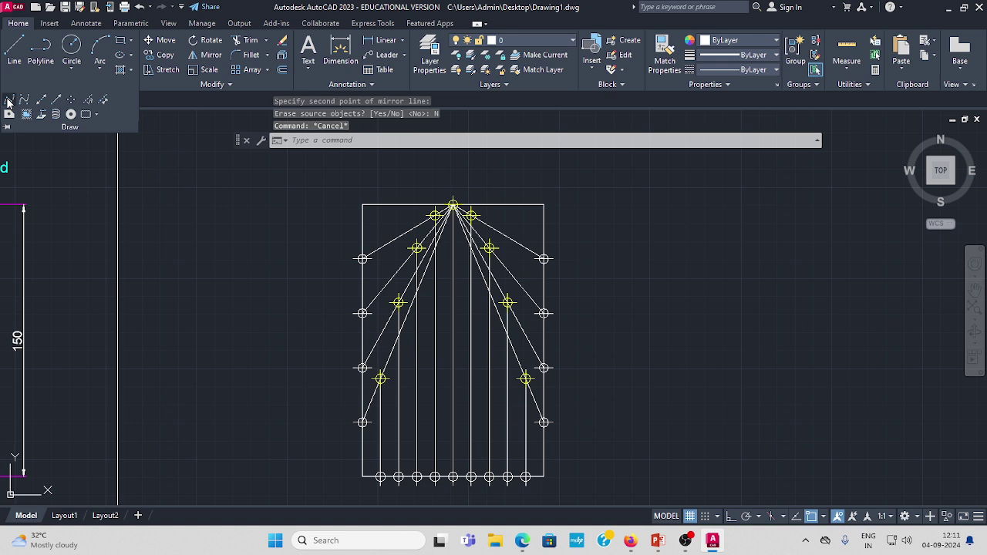
click(9, 101)
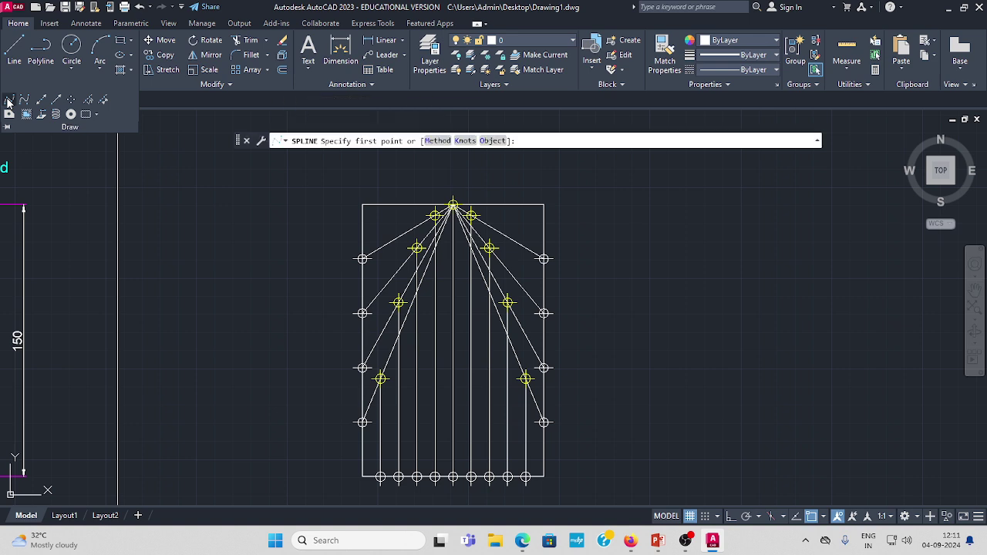
click(362, 477)
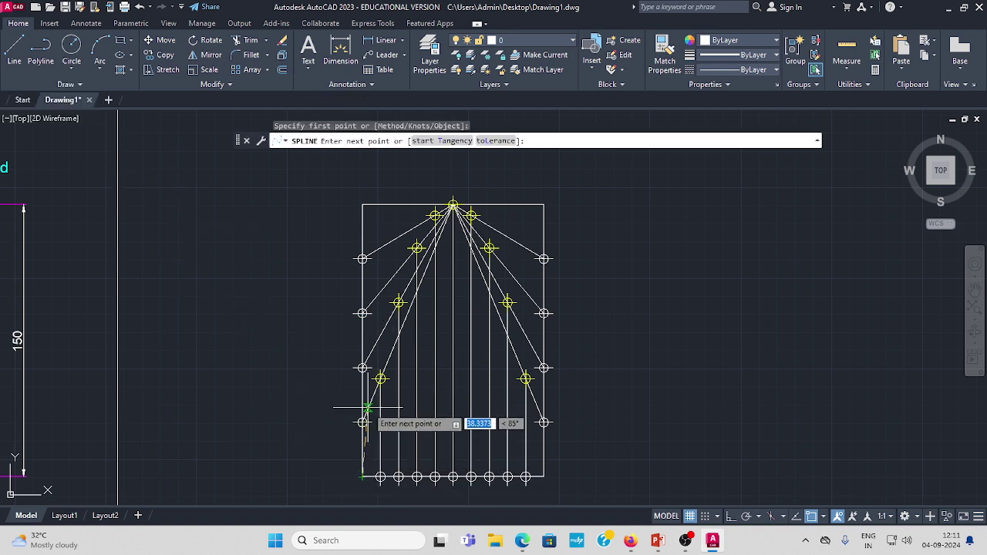
scroll(376, 410, up, 2)
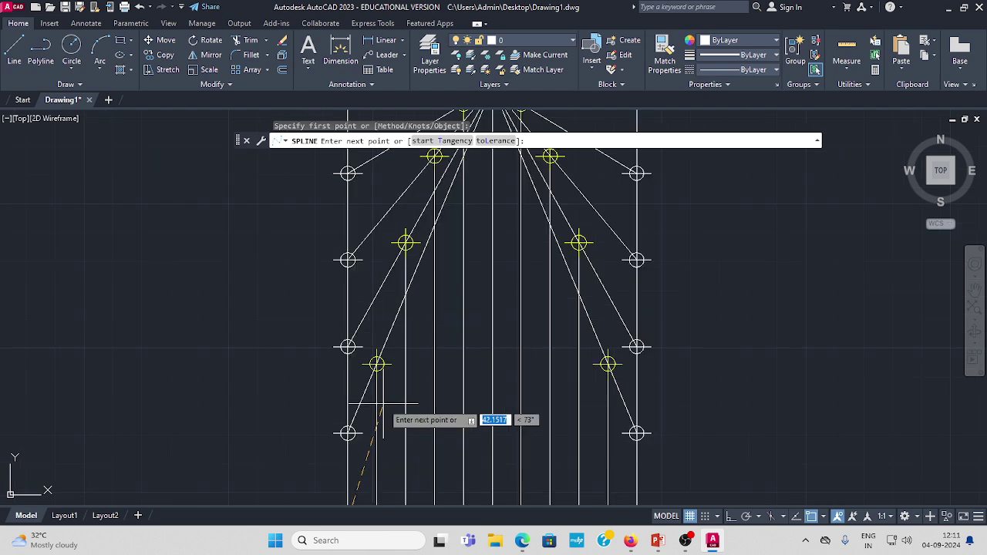
click(376, 364)
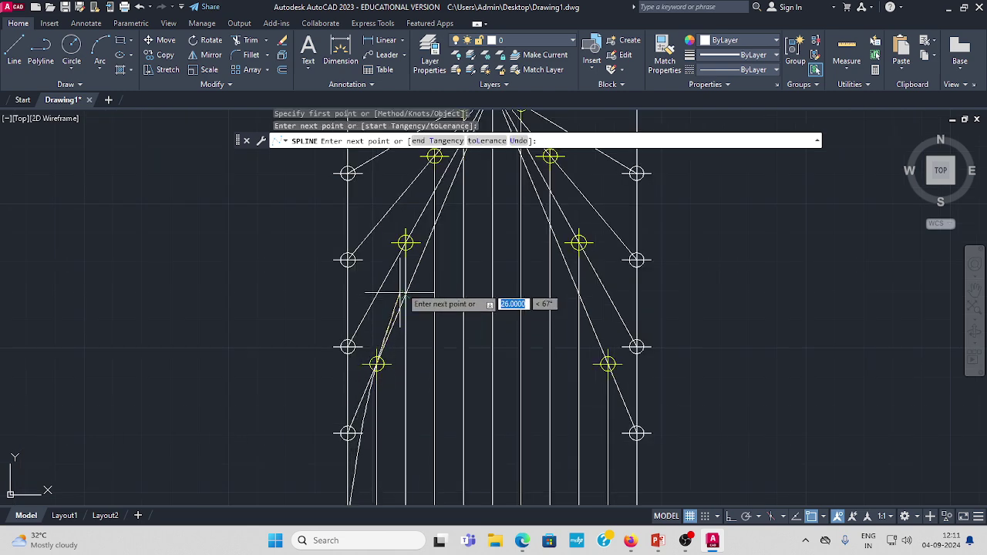
click(406, 243)
- Continue the spline over the apex and down the right side, ending at the bottom-right corner
middle_drag(406, 243, 359, 367)
click(390, 280)
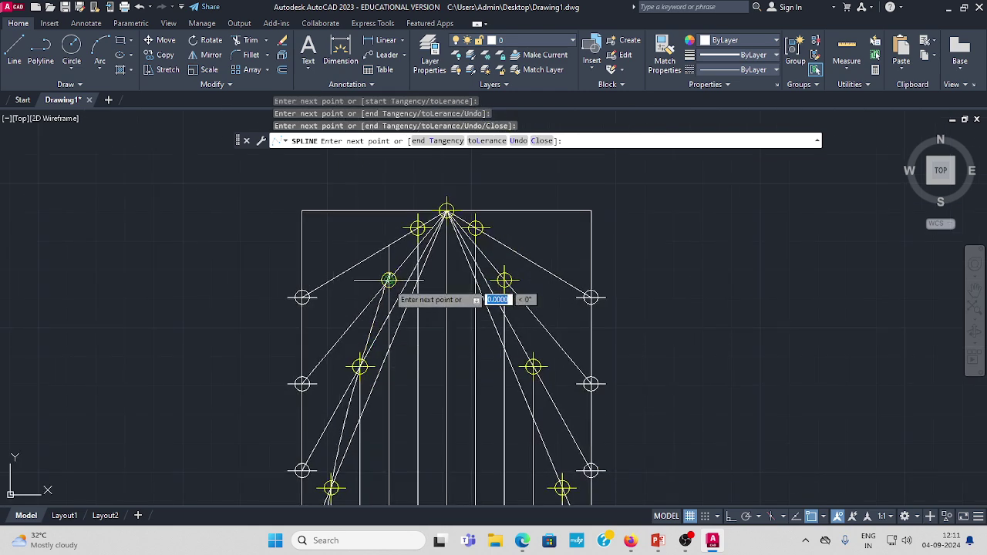
click(418, 228)
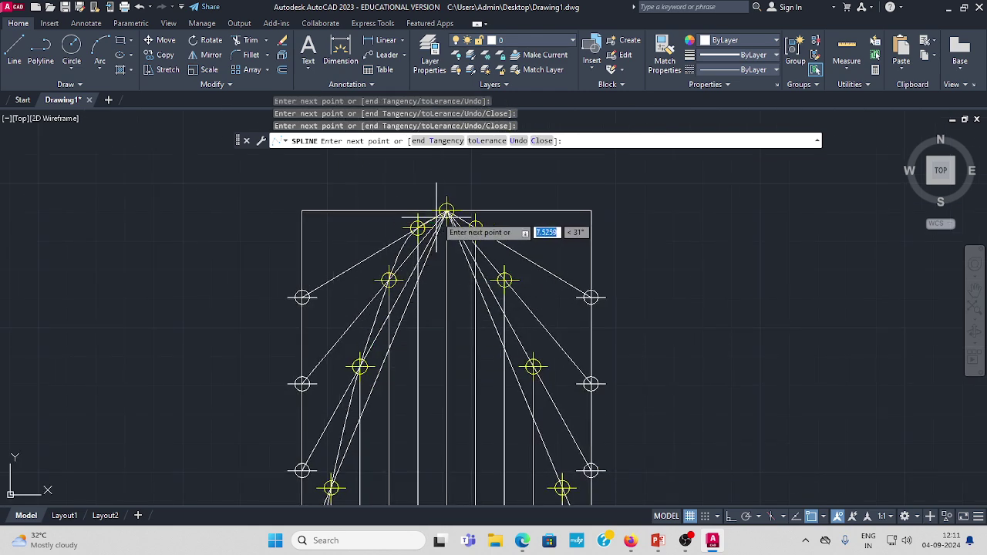
click(475, 228)
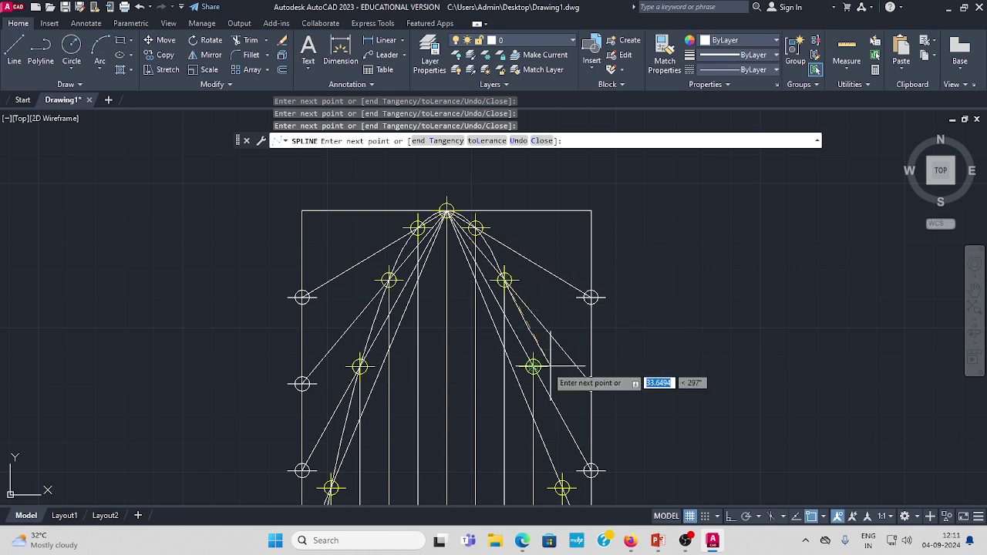
middle_drag(578, 457, 545, 368)
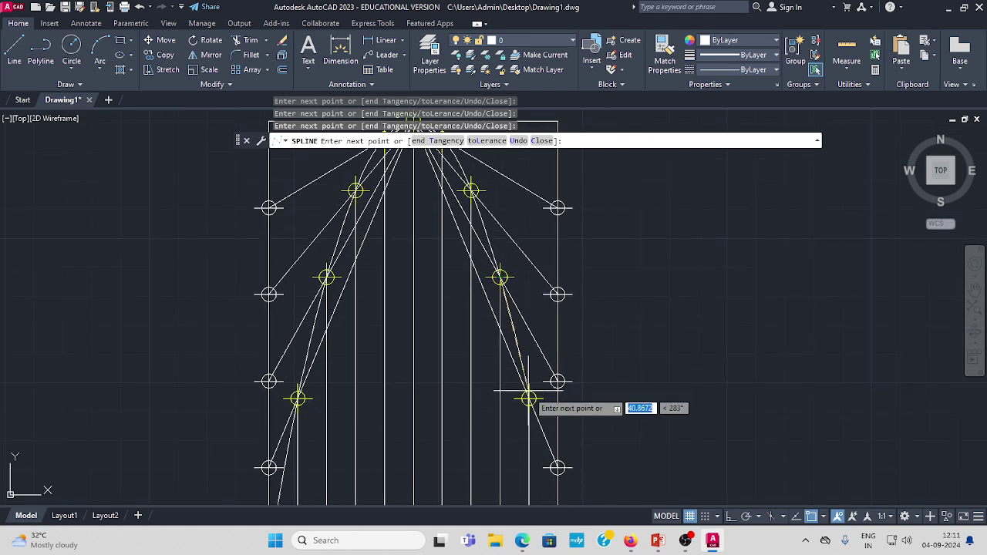
middle_drag(545, 457, 520, 370)
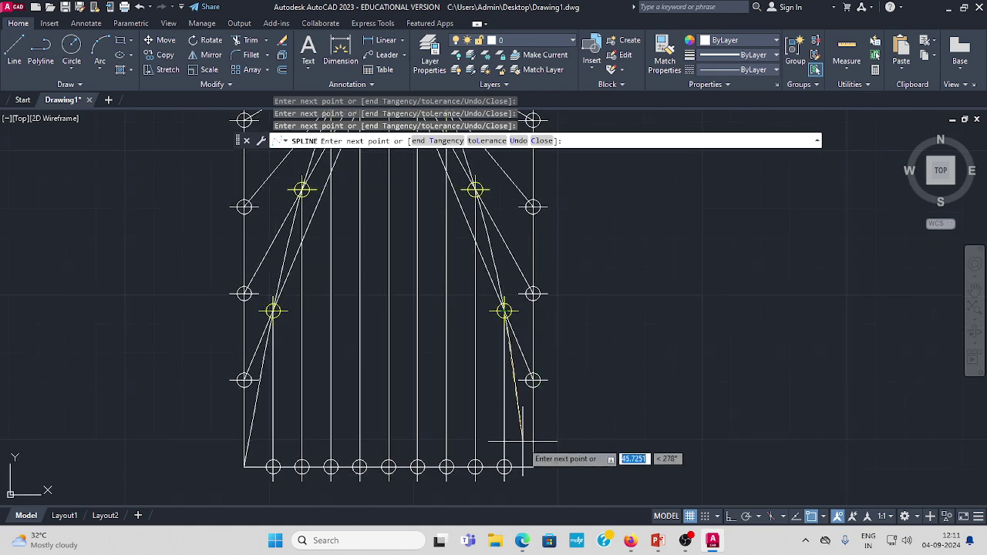
click(533, 468)
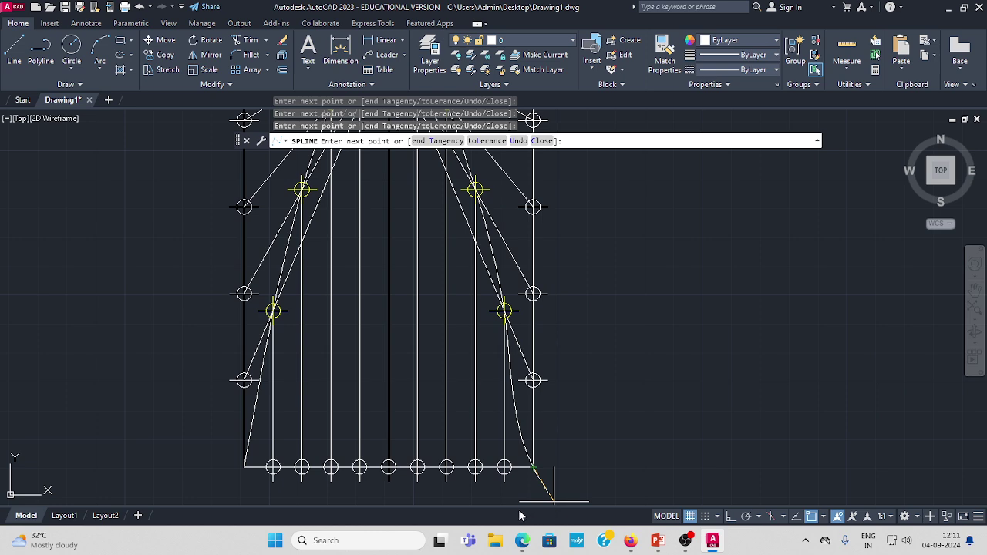
middle_drag(544, 463, 495, 376)
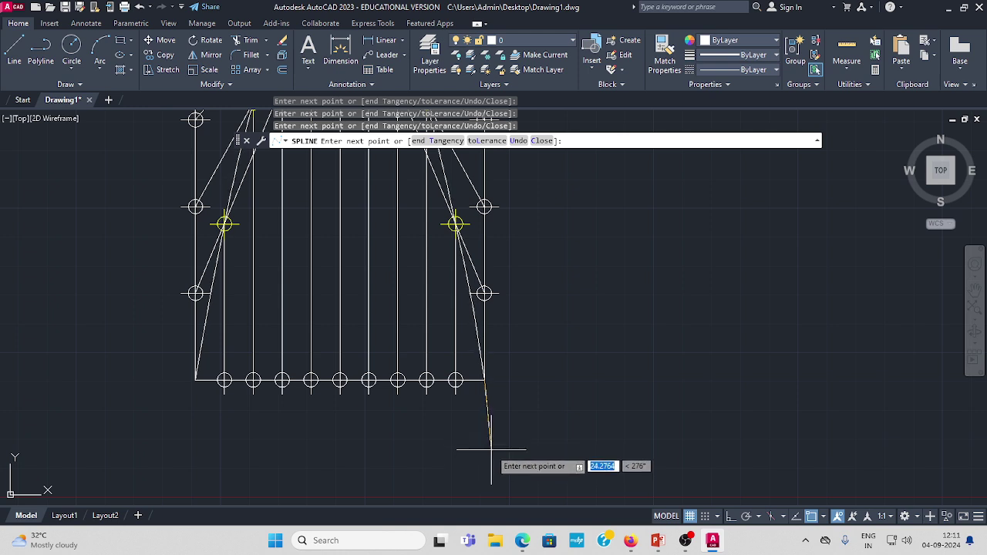
key(Return)
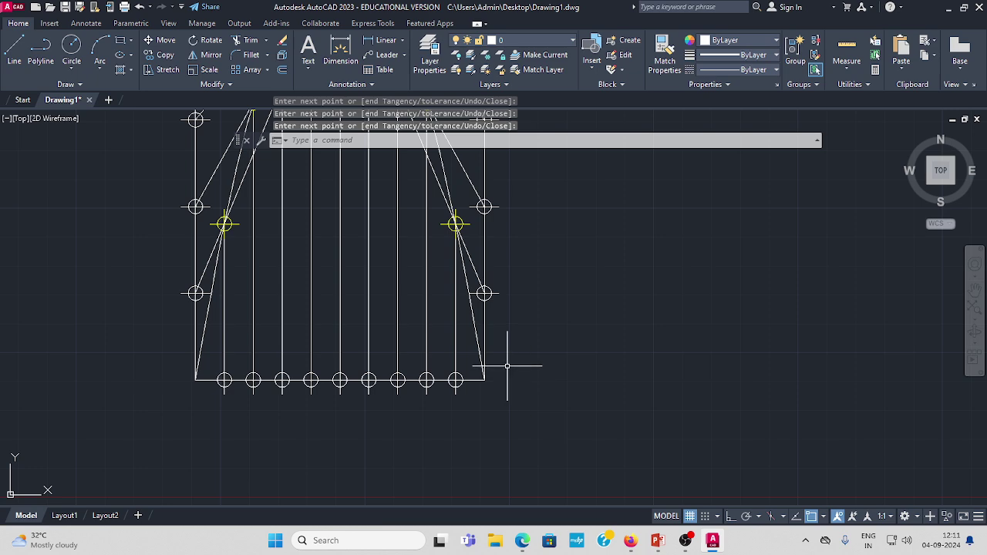
- Check the finished parabola at its apex, select it, then clear the selection
middle_drag(506, 366, 512, 429)
middle_drag(448, 245, 450, 307)
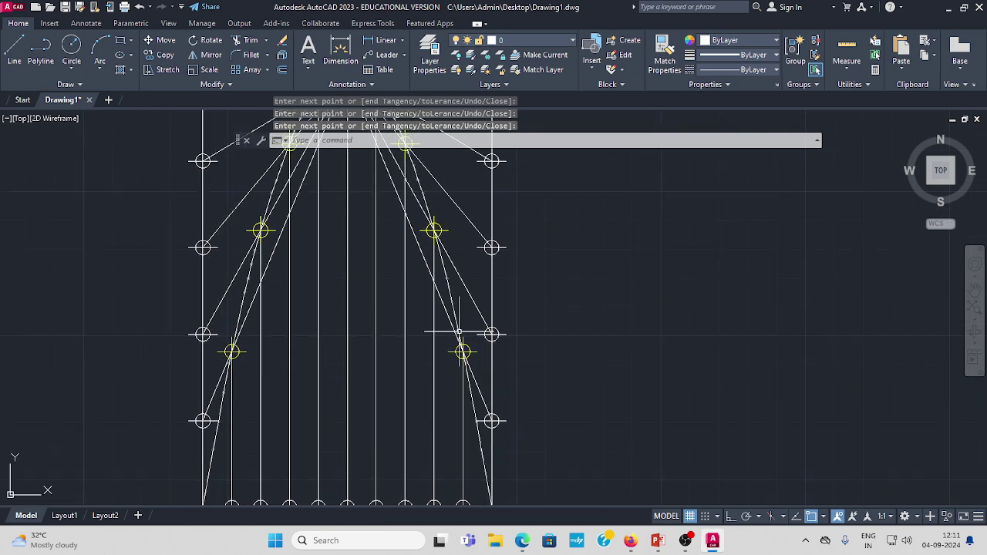
scroll(450, 307, down, 4)
scroll(426, 265, up, 4)
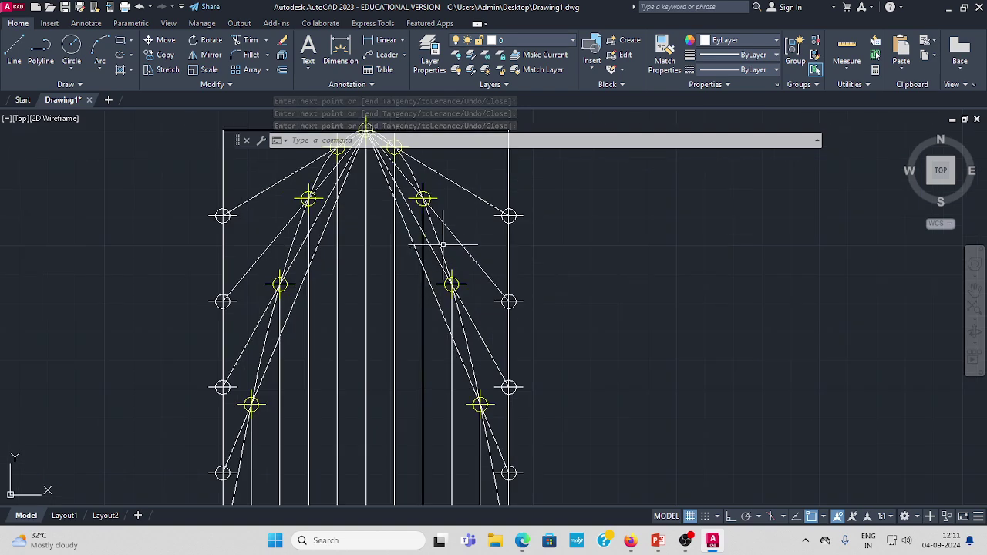
click(440, 241)
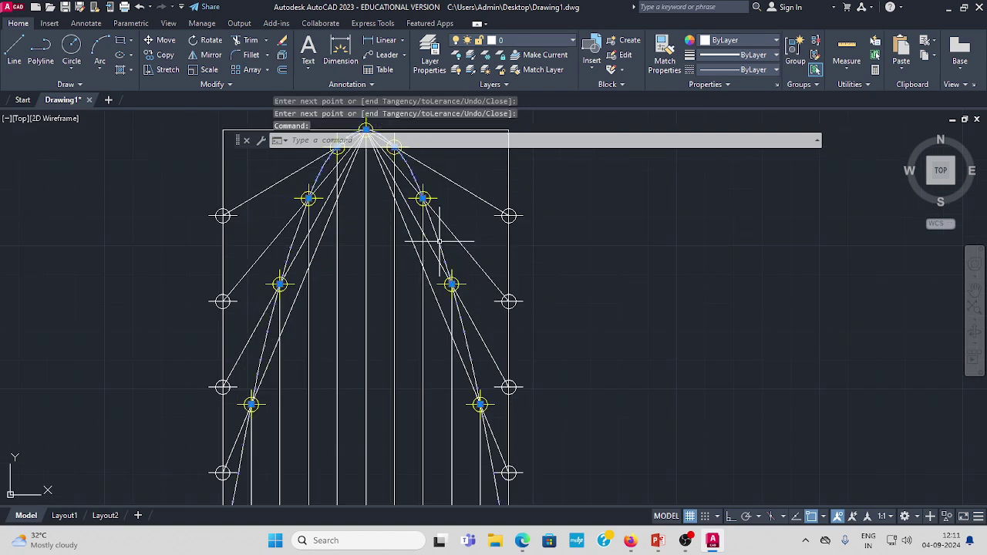
key(Escape)
- Convert the parabola spline to a polyline with precision 10 and set its width to 1
middle_drag(416, 276, 394, 307)
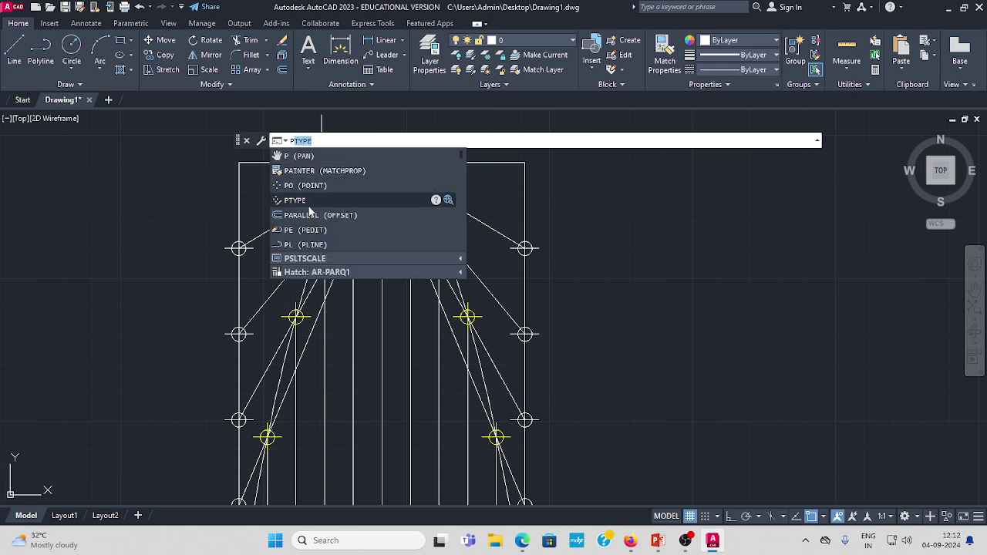
click(311, 233)
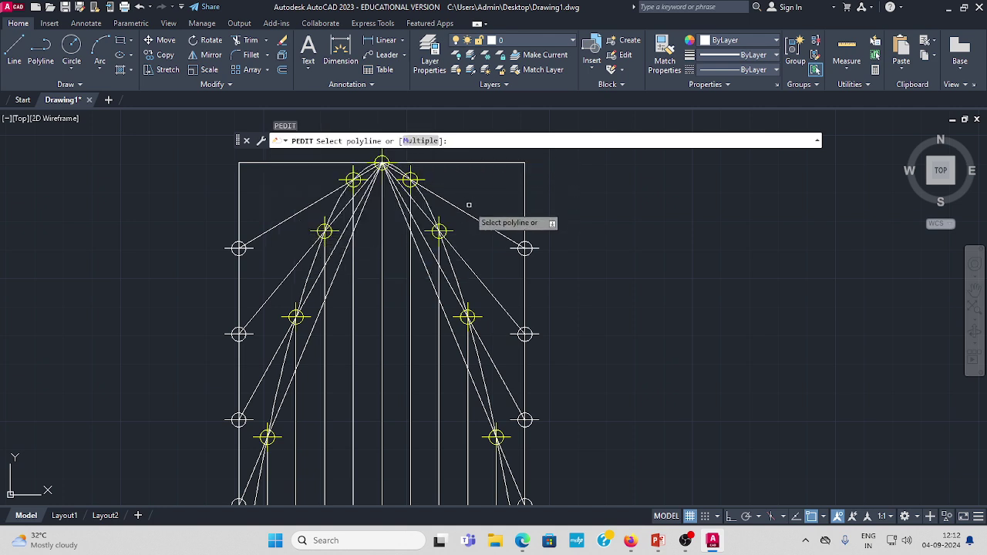
click(449, 259)
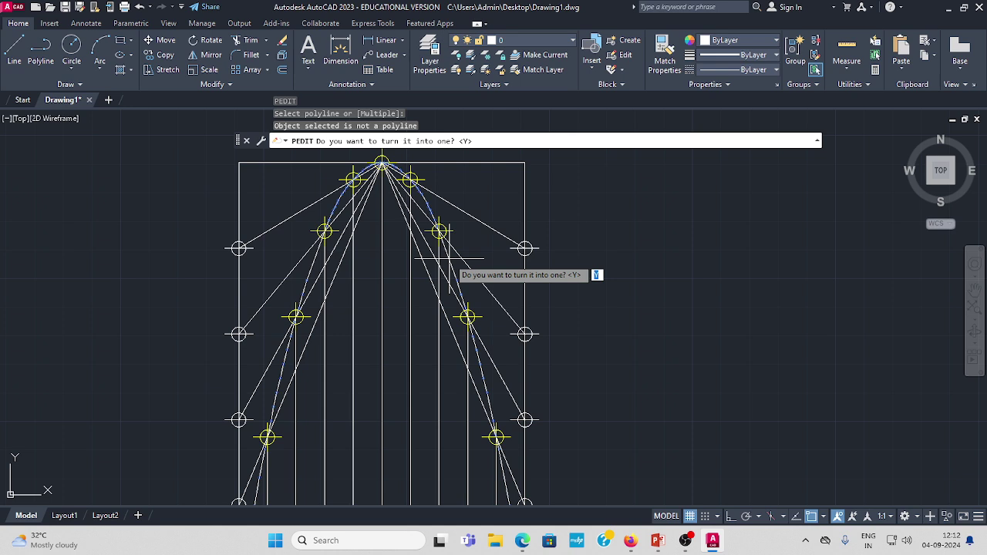
key(Return)
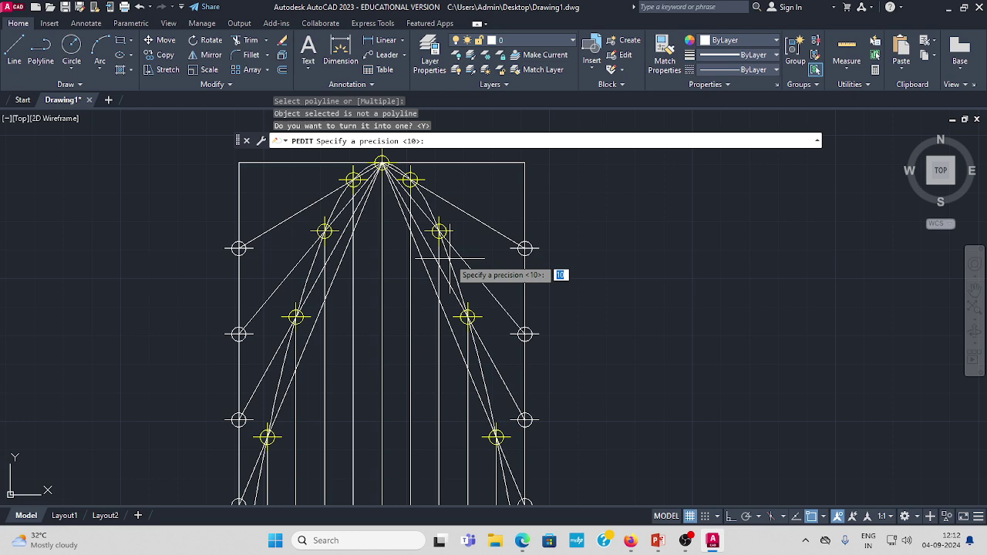
key(Return)
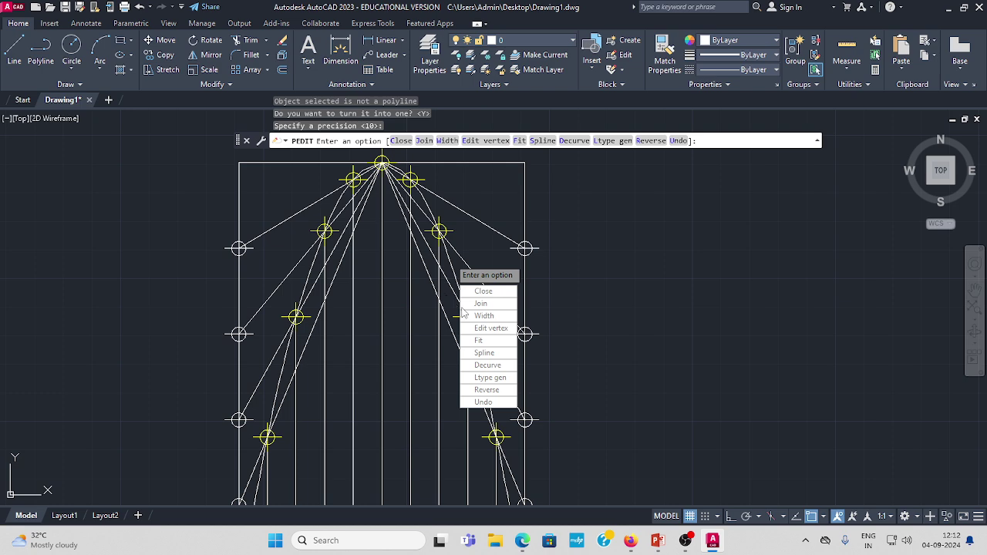
click(489, 317)
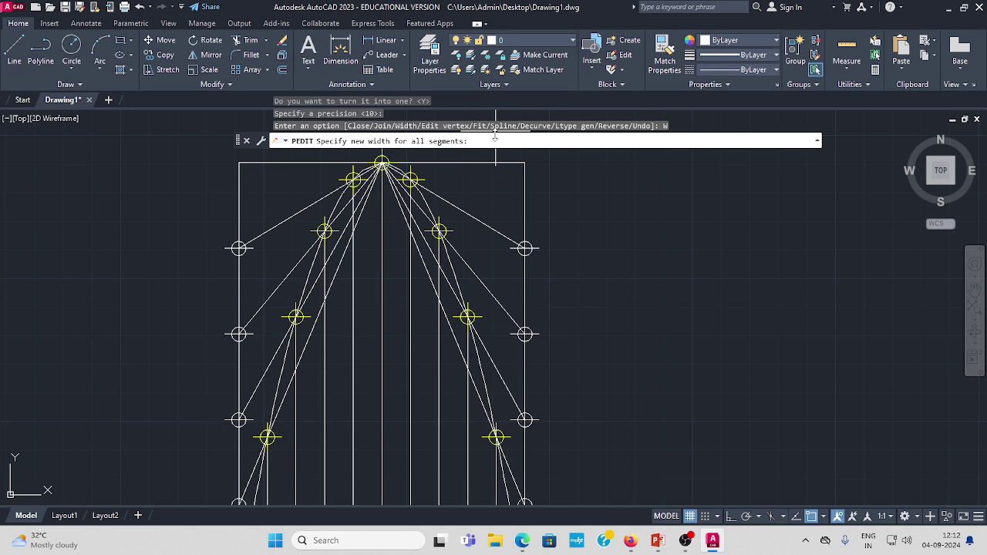
text(1)
key(Return)
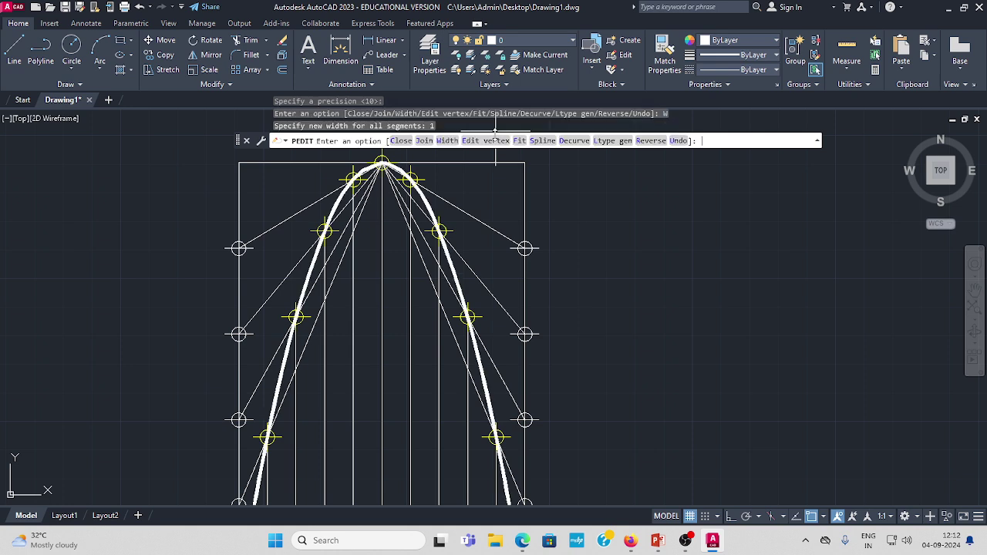
right_click(548, 171)
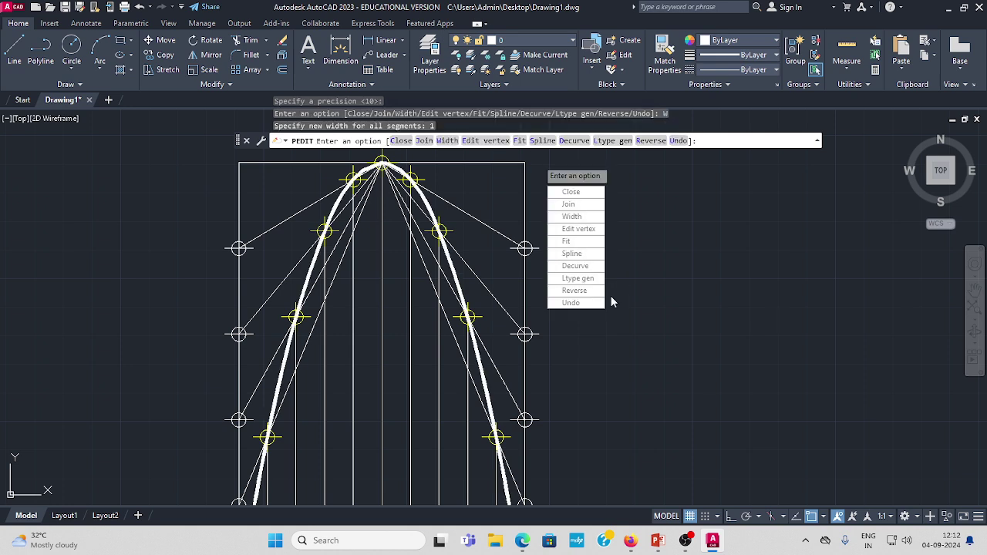
key(Escape)
scroll(458, 326, down, 2)
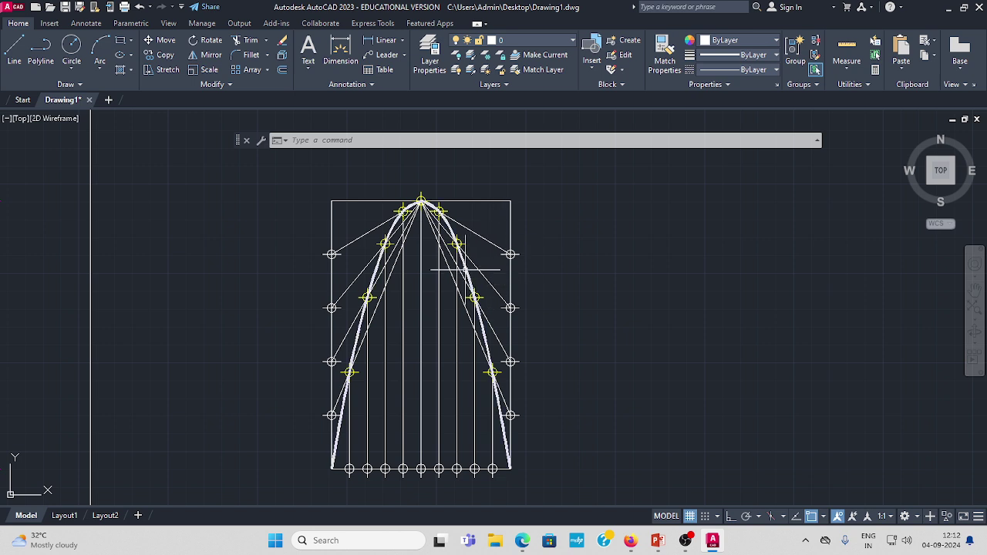
- Set the thick parabola polyline's colour to Yellow from the Home tab Color list
click(467, 264)
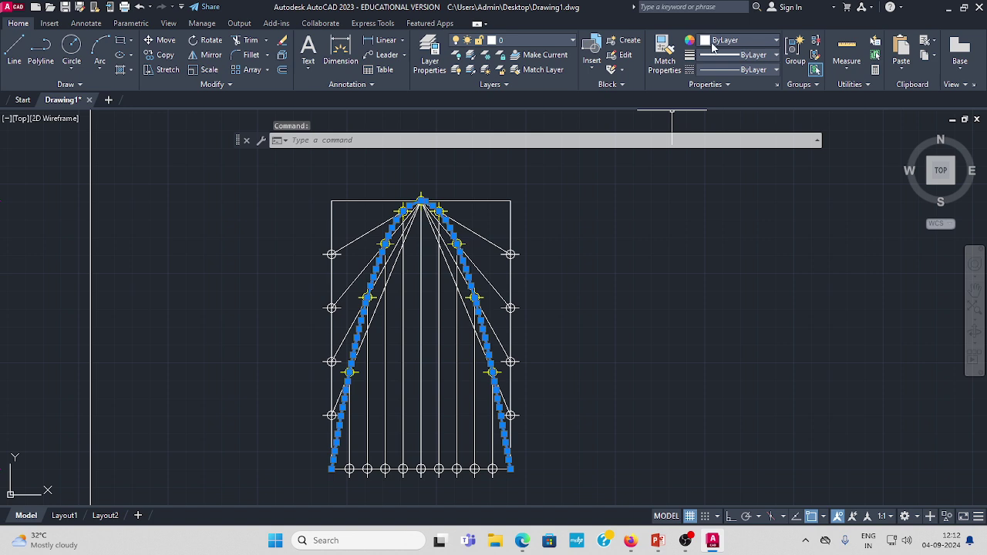
click(777, 40)
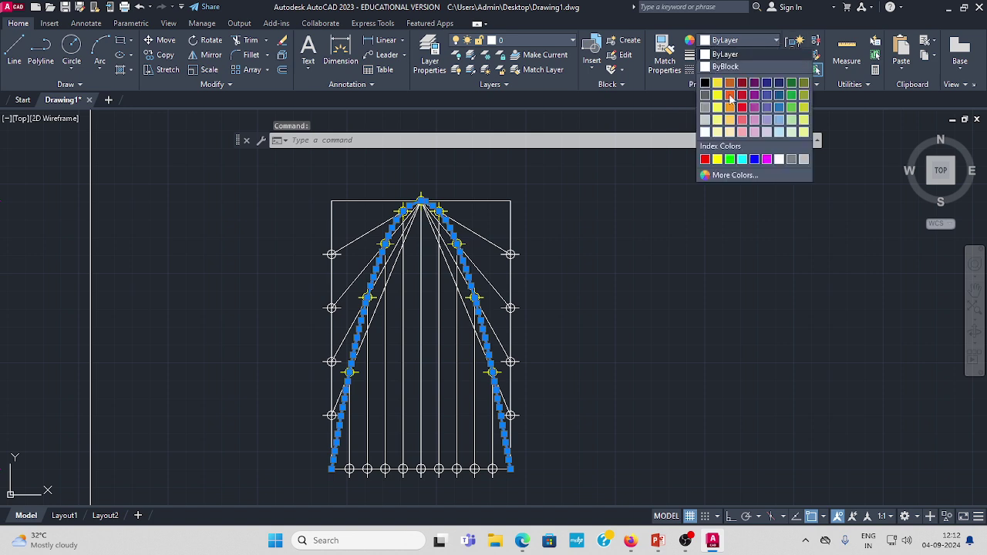
click(718, 160)
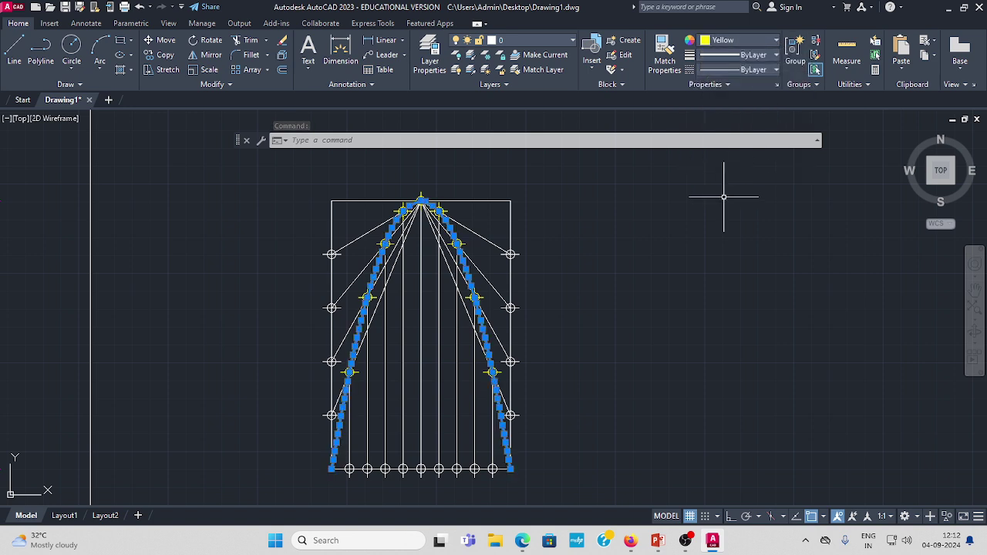
text(pe)
key(Return)
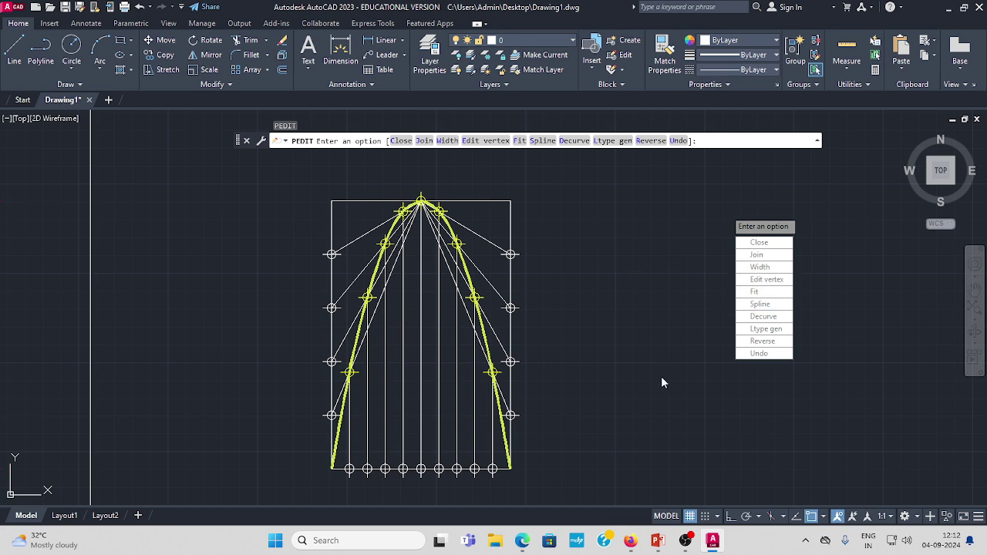
key(Escape)
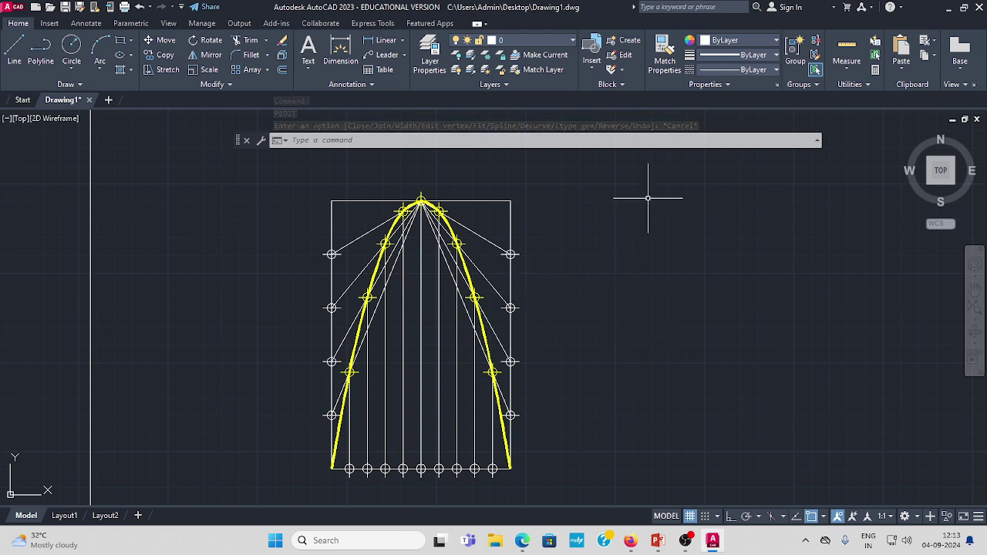
- Add a 150 linear height dimension along the rectangle's right edge
click(401, 41)
click(397, 67)
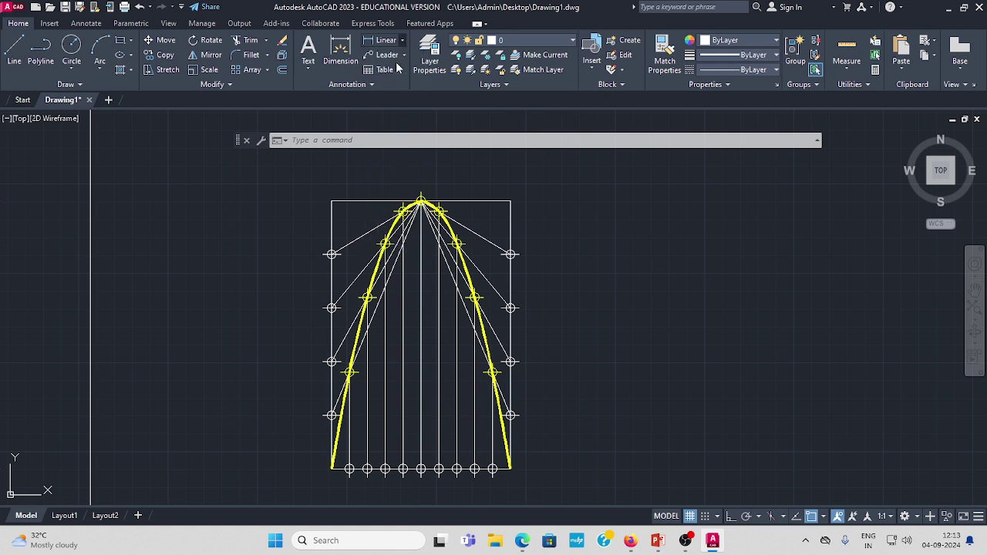
click(510, 201)
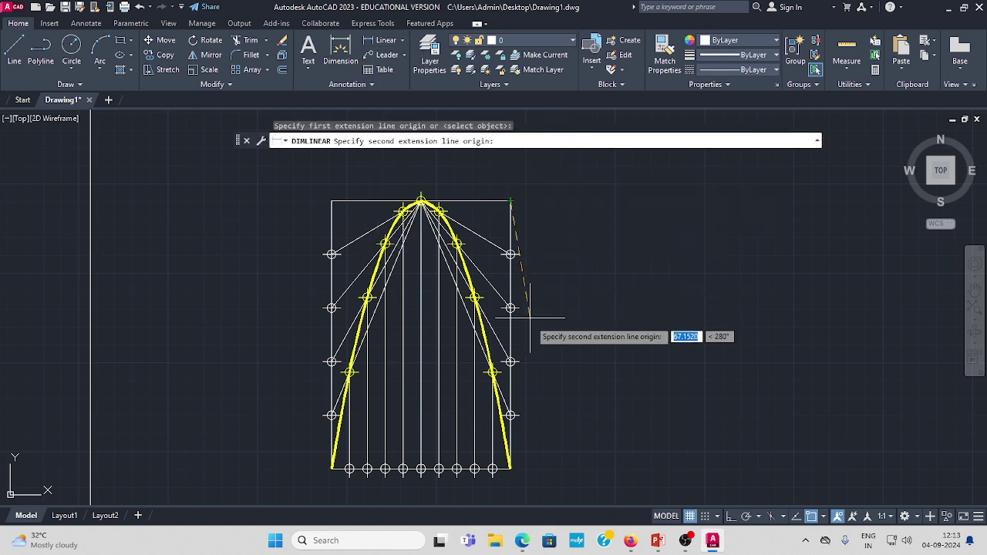
click(509, 468)
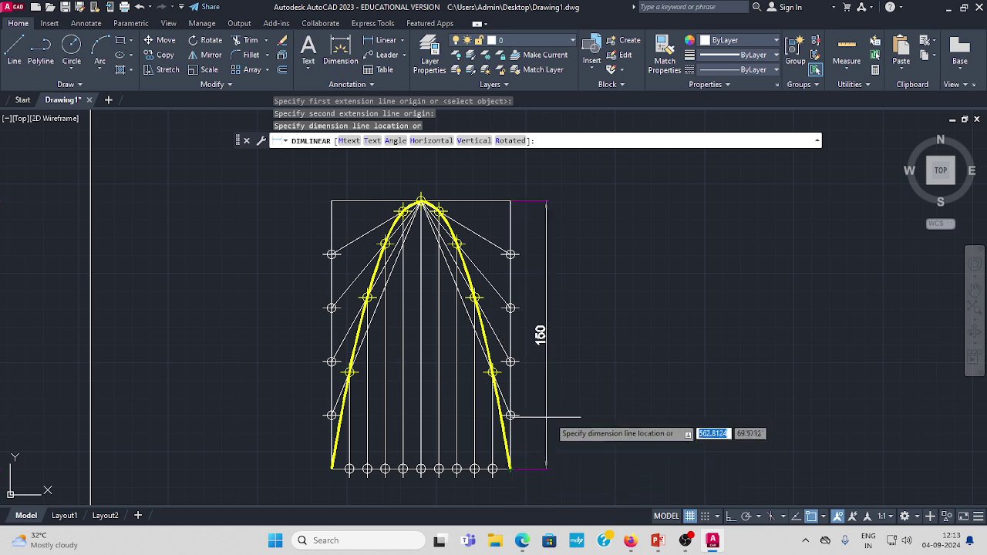
click(564, 417)
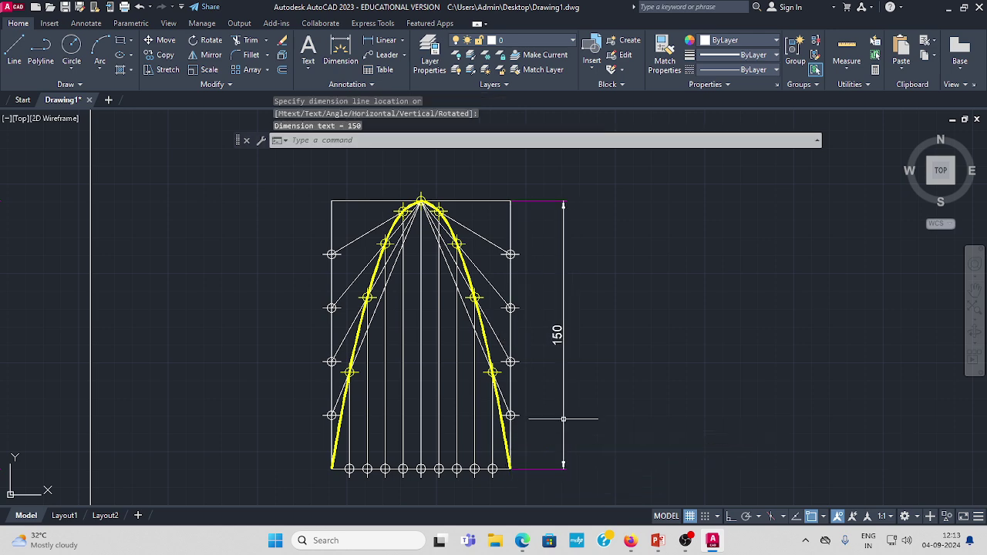
- Add a 100 linear width dimension below the rectangle's bottom edge, then stop recording
click(403, 41)
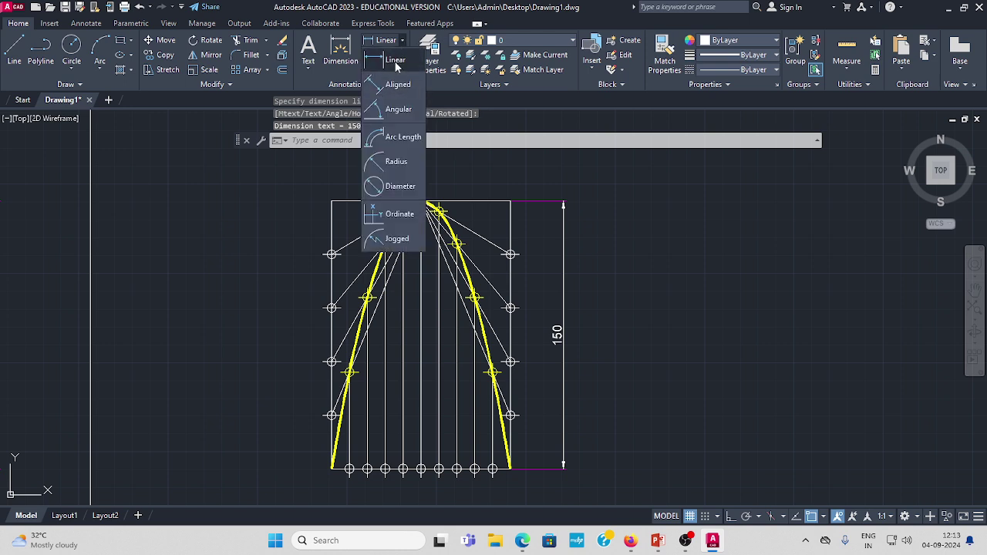
click(399, 68)
click(331, 468)
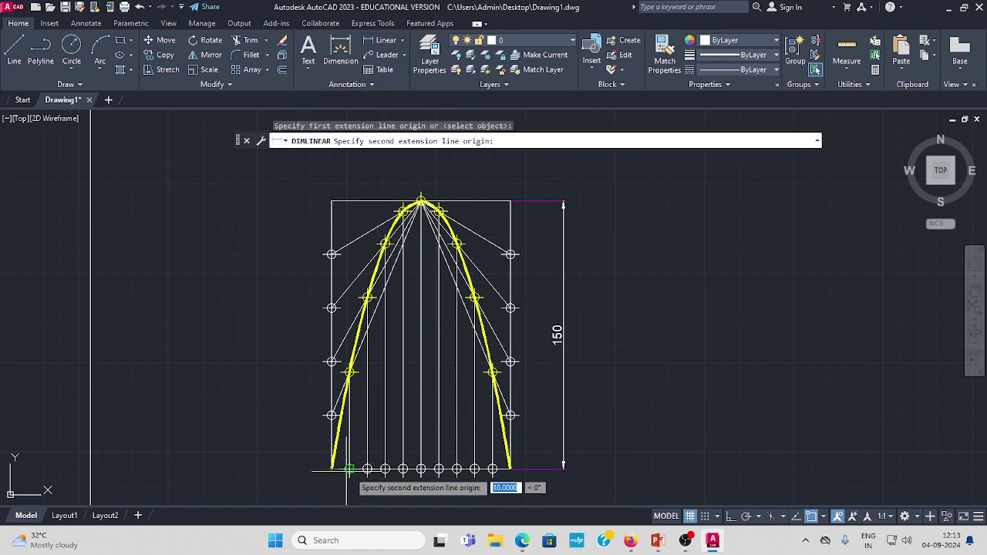
click(505, 469)
middle_drag(504, 468, 498, 430)
click(503, 461)
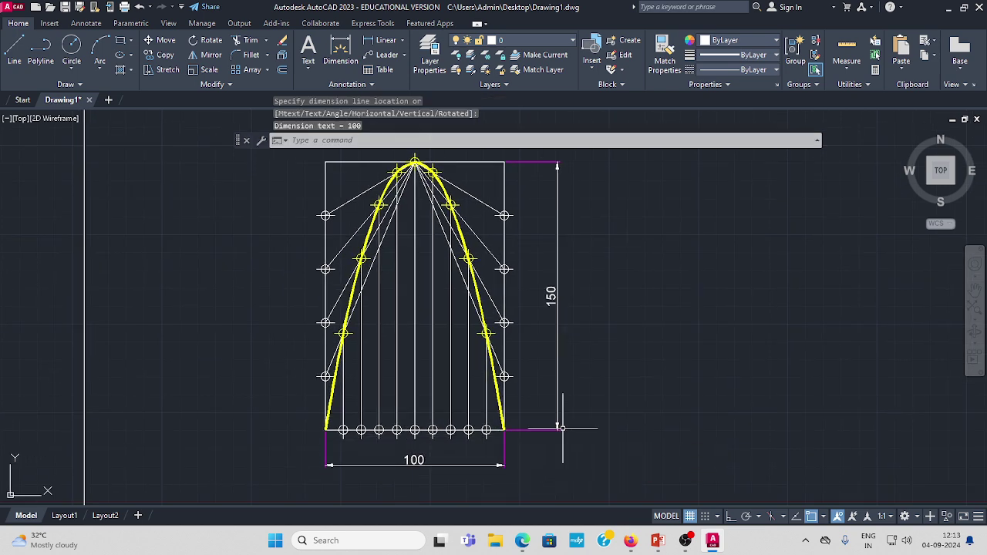
key(Return)
middle_drag(531, 398, 522, 421)
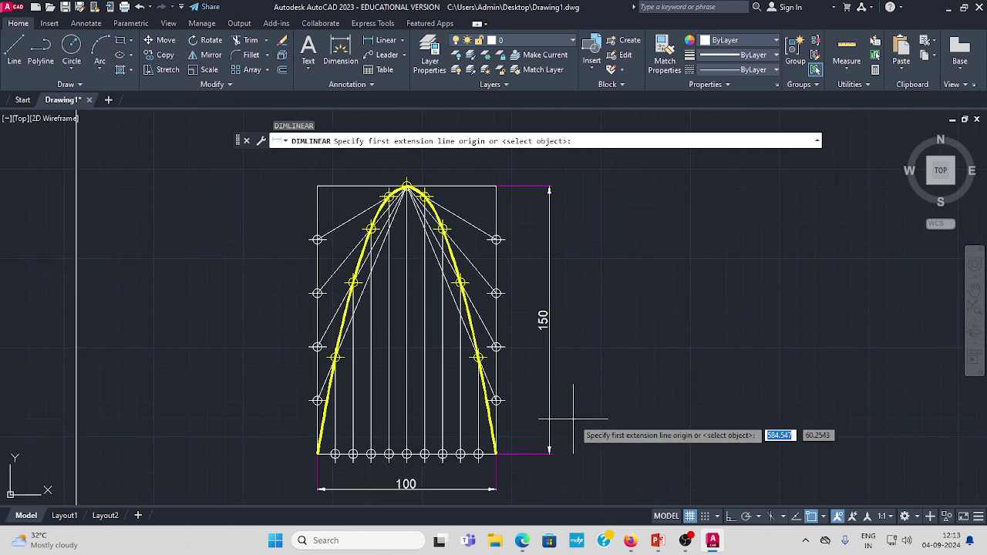
key(Escape)
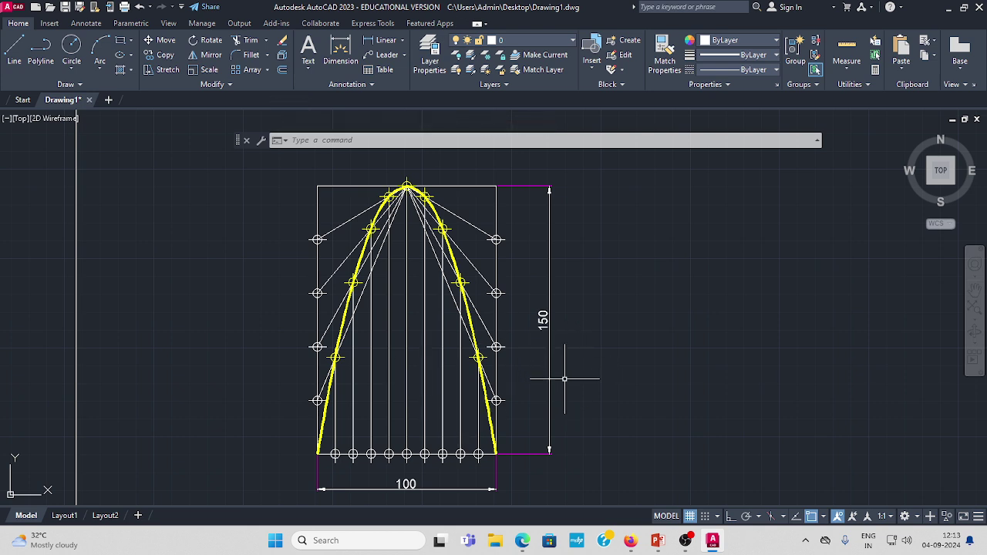
click(685, 543)
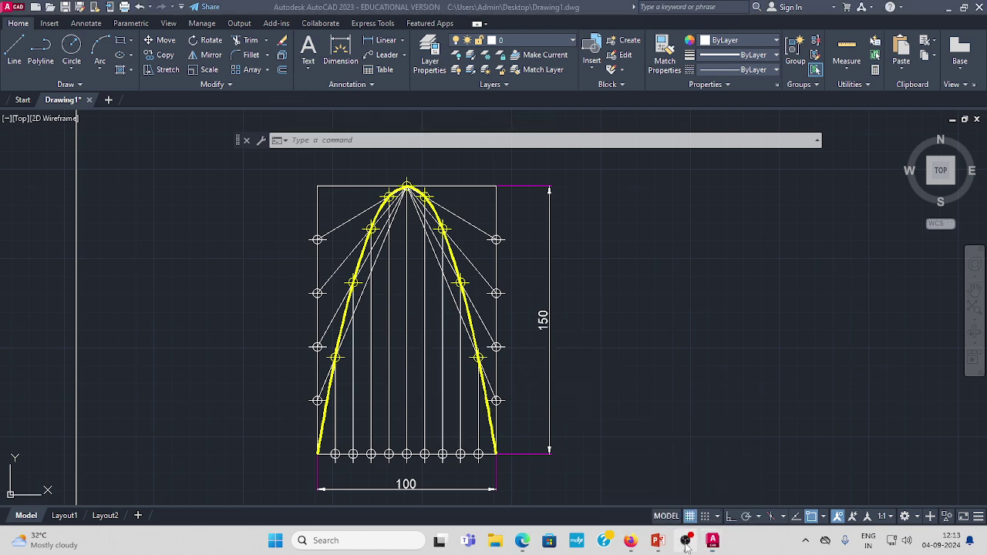